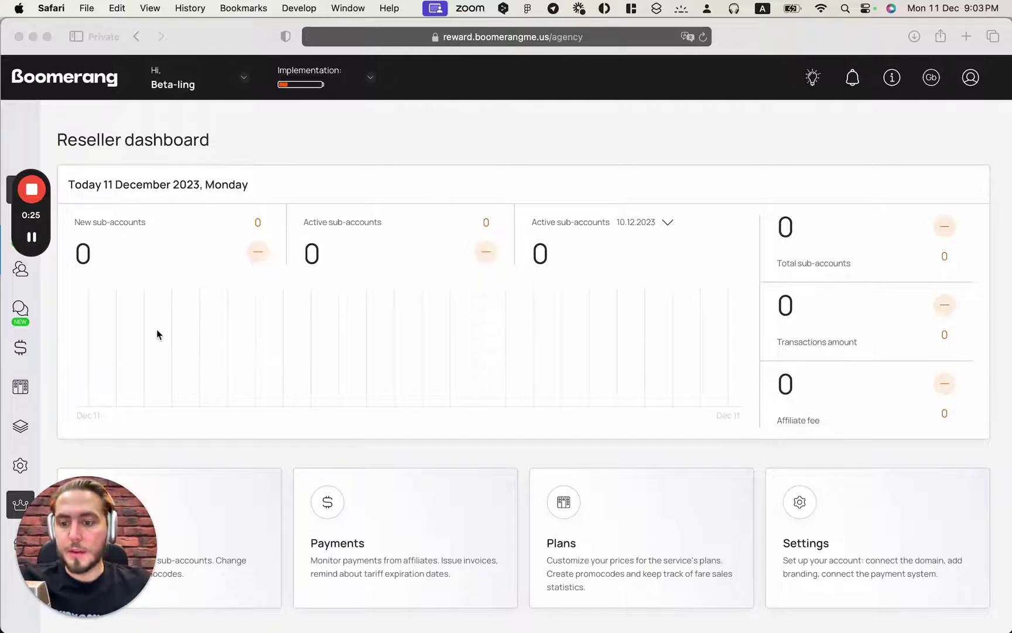
# Open the reseller account settings and go to the white-label domain connection section
pyautogui.scroll(-1, 188, 330)
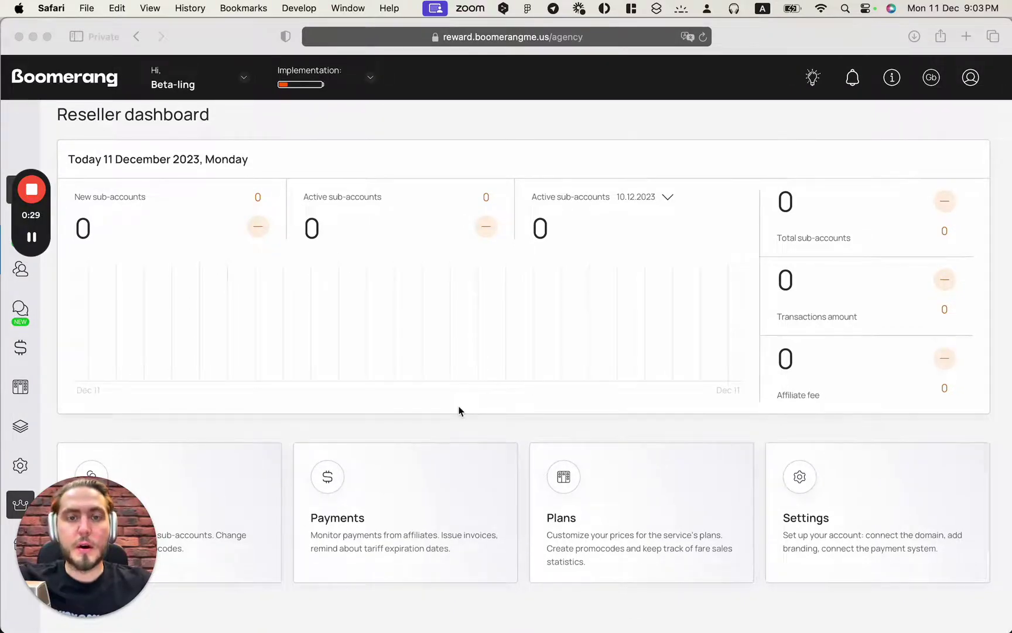
pyautogui.click(823, 515)
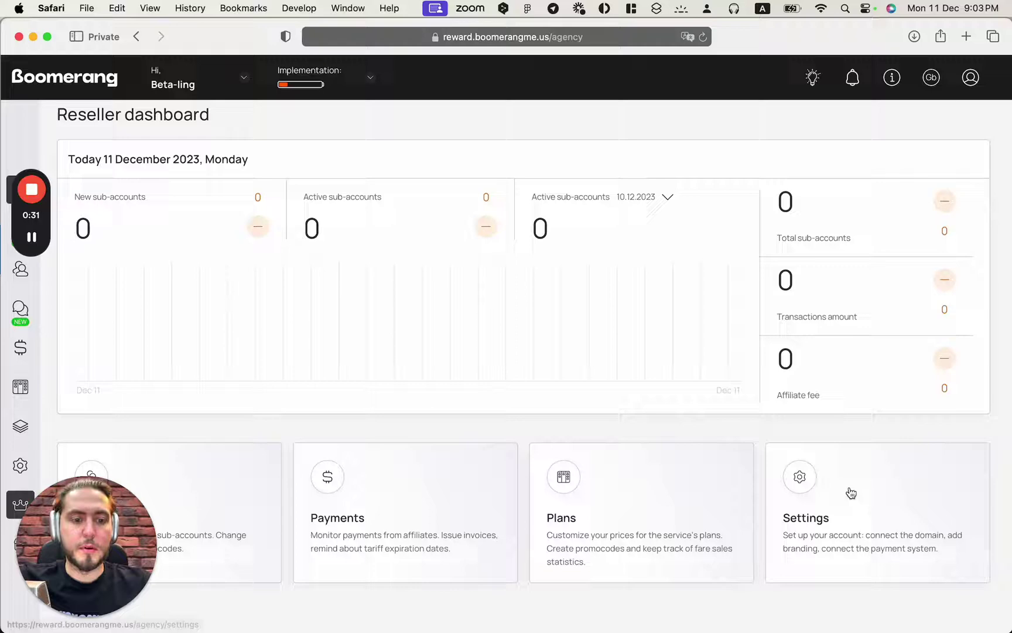
pyautogui.click(873, 490)
pyautogui.click(400, 456)
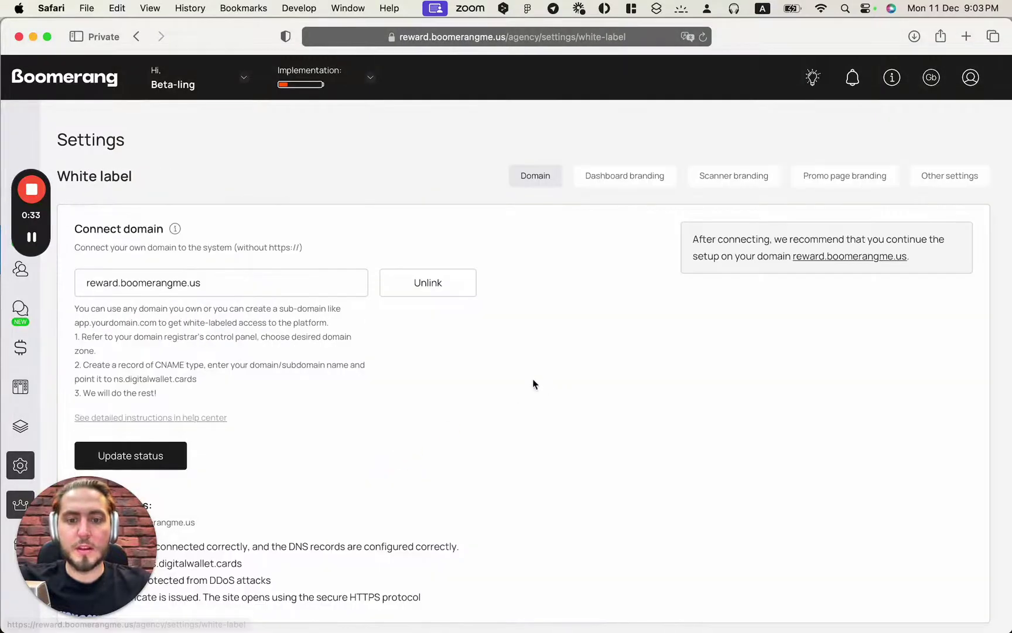
pyautogui.scroll(-1, 508, 353)
pyautogui.scroll(1, 508, 358)
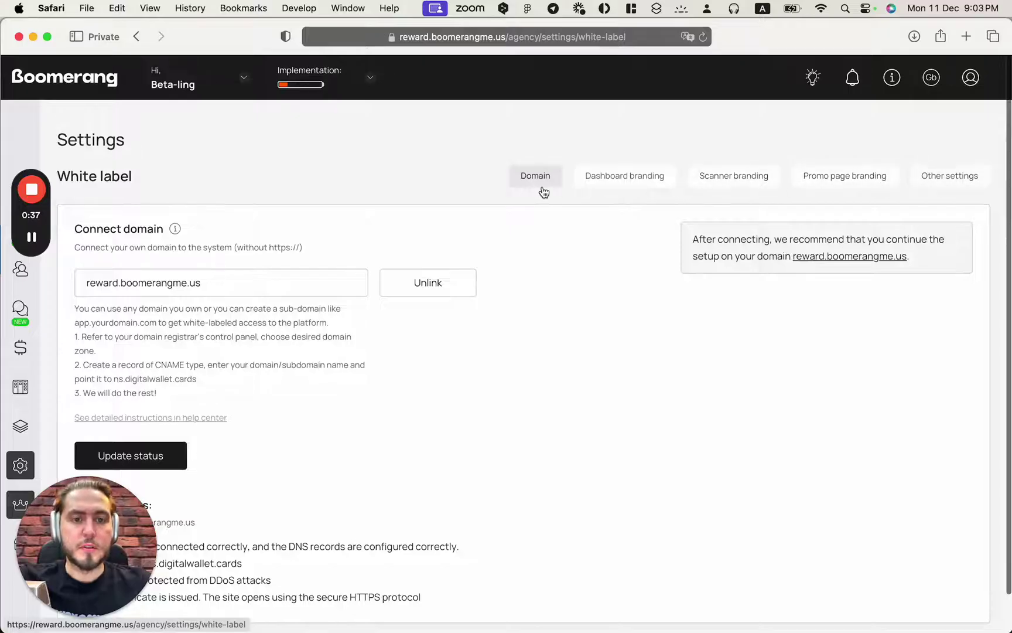
# Look through the white-label sections for dashboard, scanner and promo page branding
pyautogui.click(646, 188)
pyautogui.scroll(-1, 493, 301)
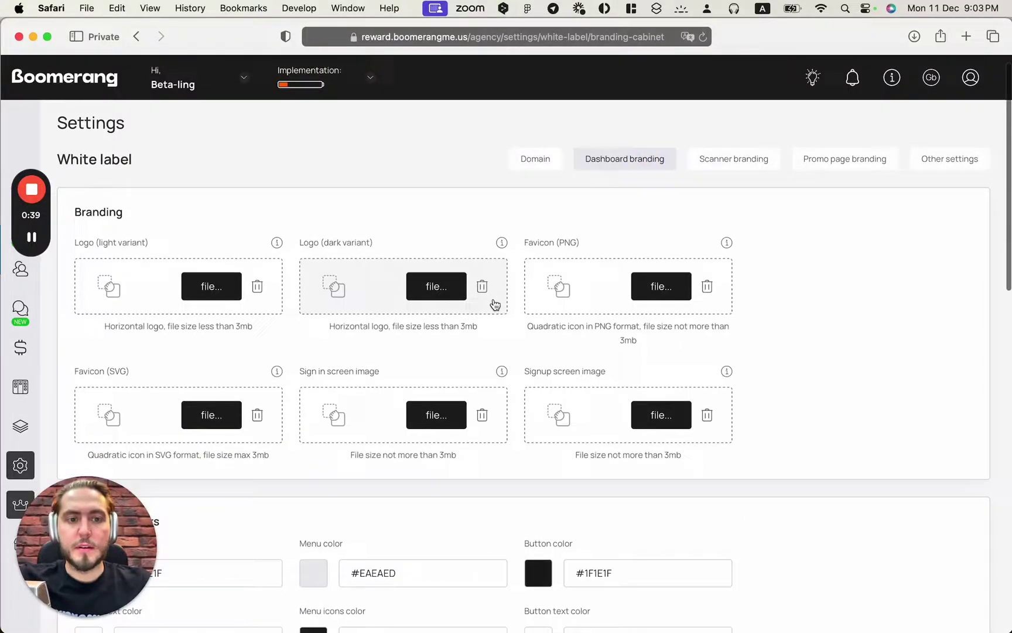
pyautogui.click(716, 169)
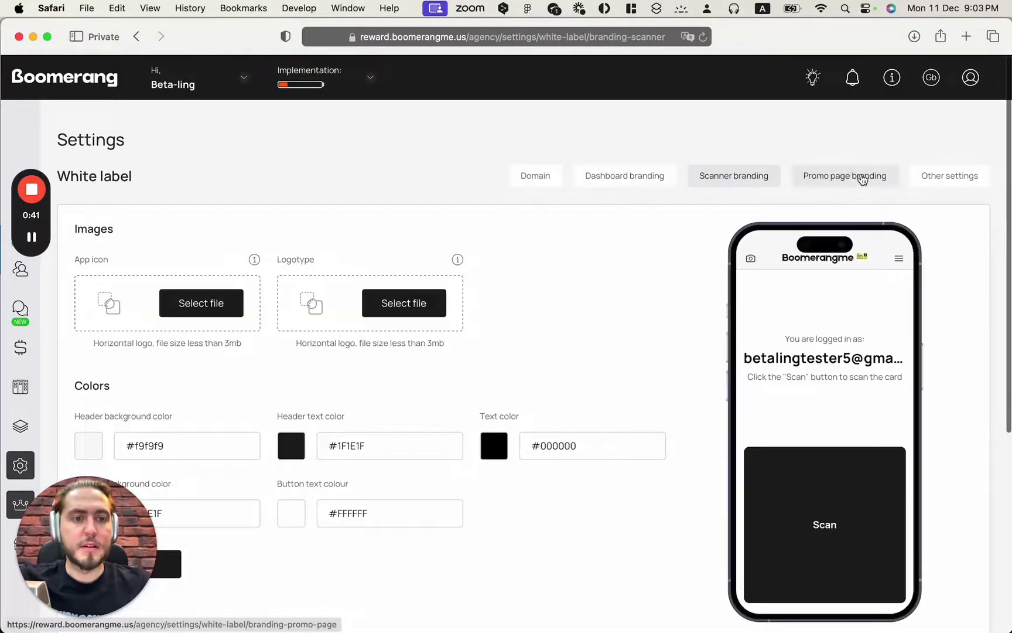
pyautogui.click(863, 180)
# Review the connectable third-party services, such as Sendgrid, Twilio SMS, Stripe and PayPal, in the other white-label settings
pyautogui.click(942, 177)
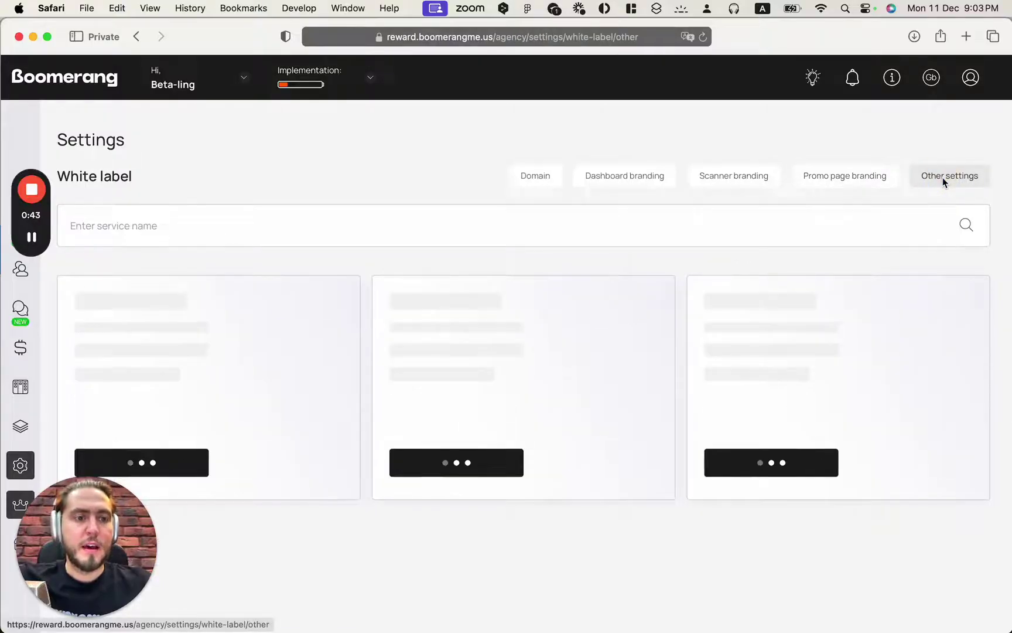
pyautogui.scroll(-3, 802, 218)
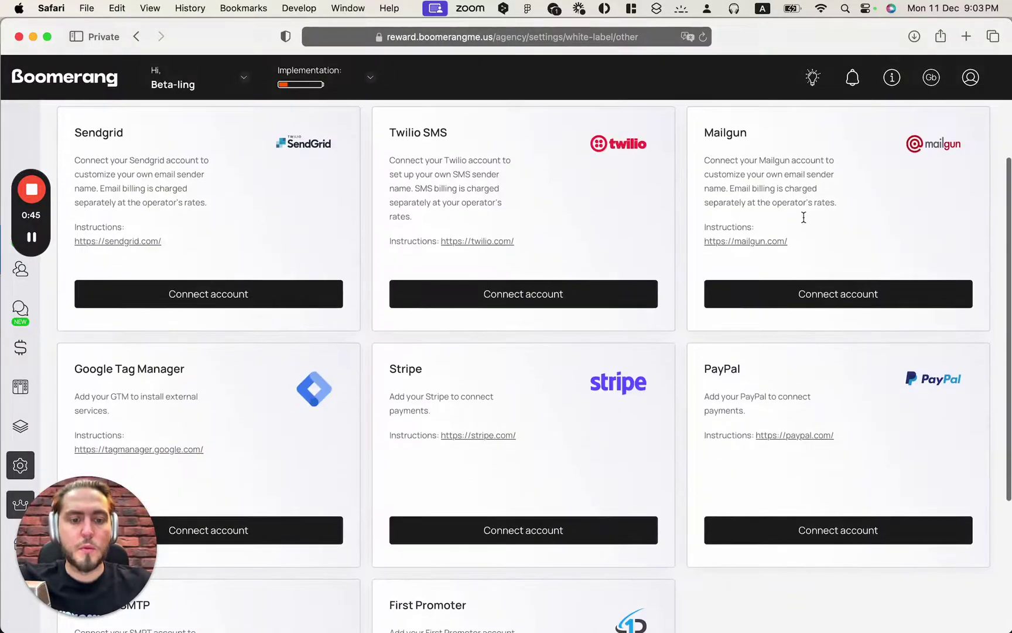
pyautogui.scroll(-2, 804, 221)
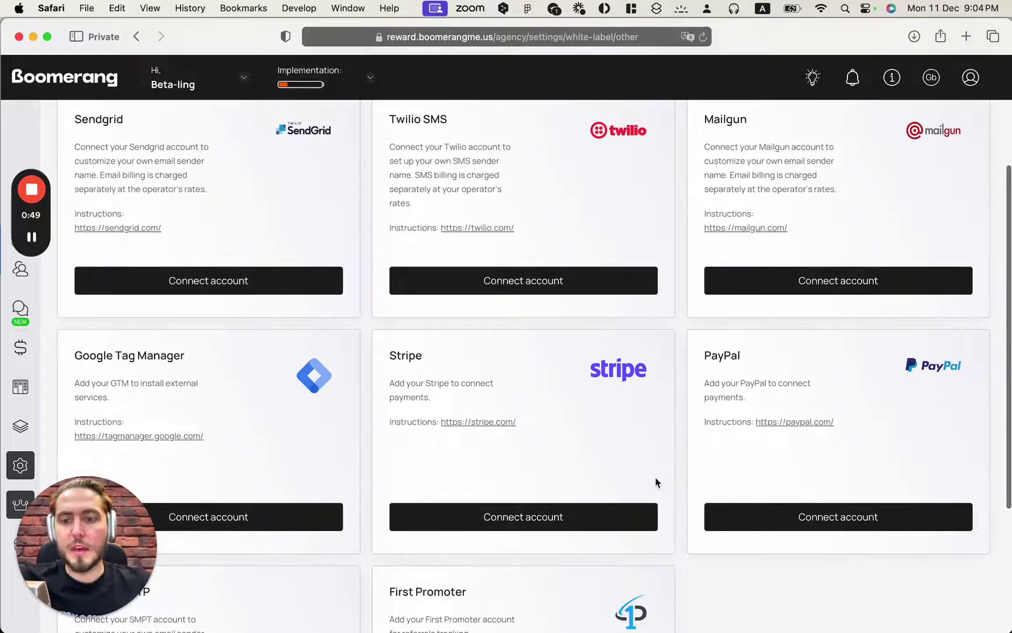
pyautogui.scroll(3, 119, 436)
pyautogui.scroll(2, 274, 488)
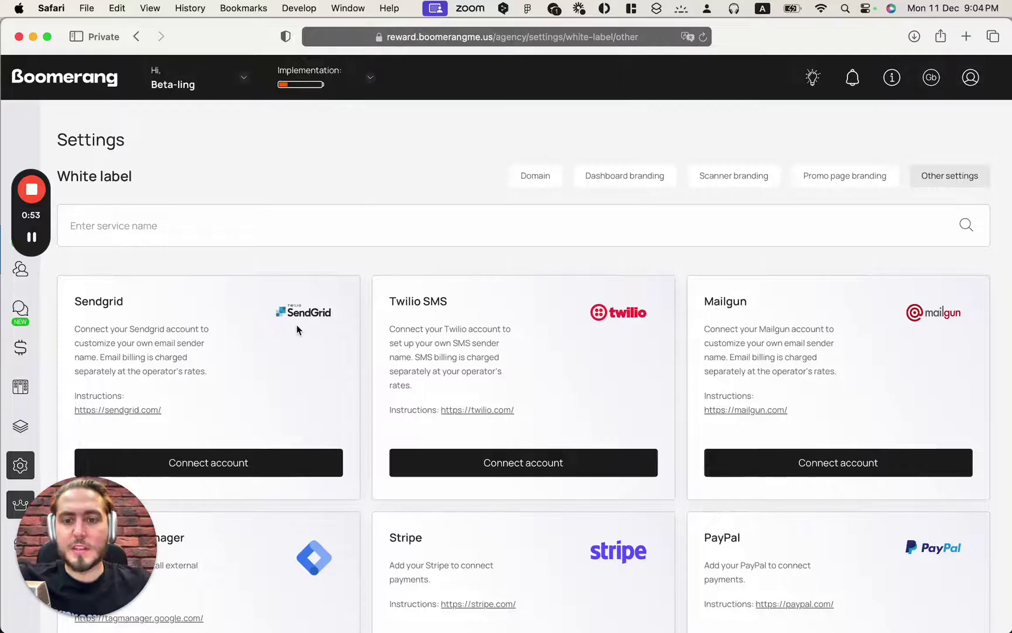
pyautogui.scroll(-6, 297, 325)
pyautogui.scroll(7, 347, 301)
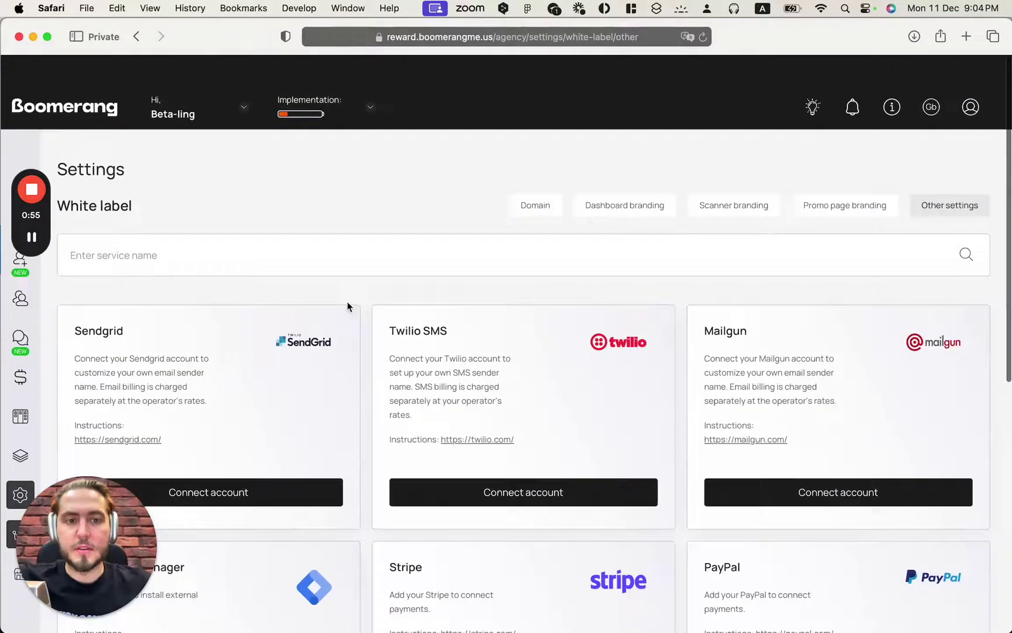
pyautogui.scroll(-1, 348, 301)
# Open the dashboard branding settings and examine the logo and image slots, interface colors and meta tags
pyautogui.click(652, 182)
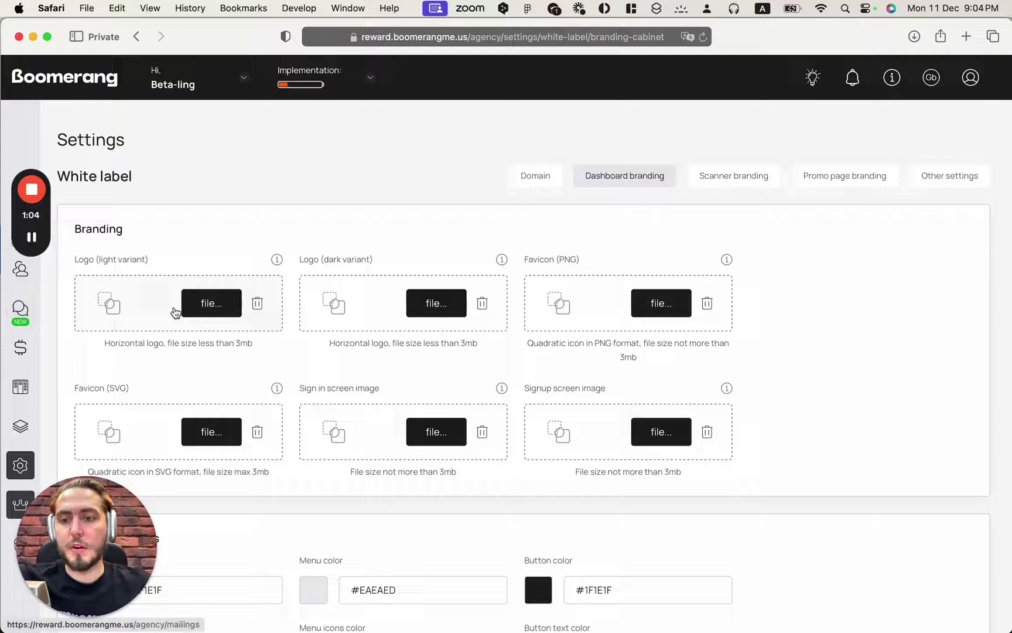
pyautogui.scroll(-5, 185, 305)
pyautogui.scroll(1, 235, 224)
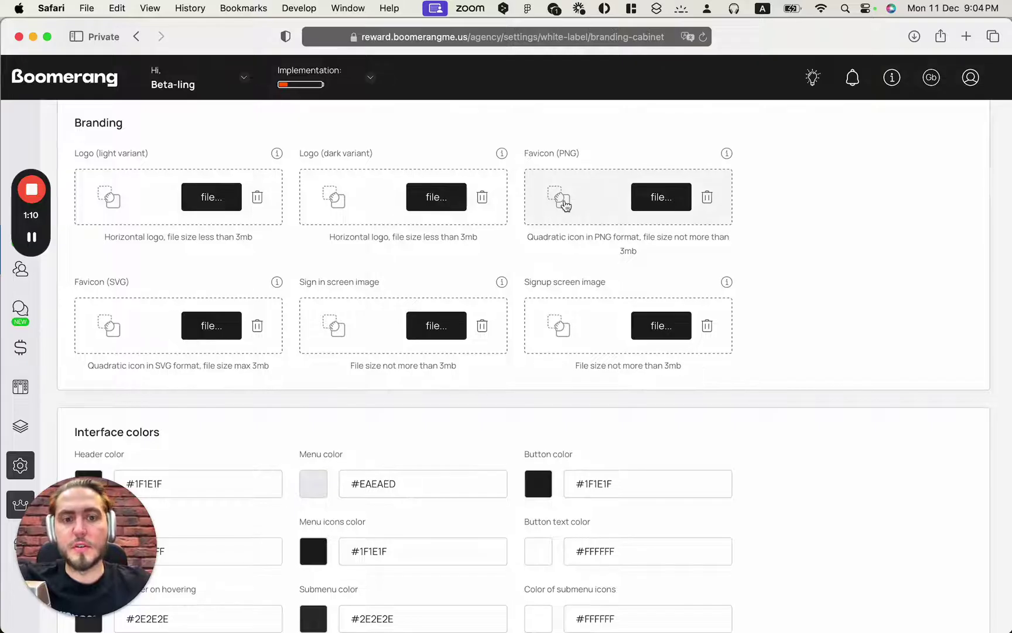
pyautogui.scroll(-5, 565, 204)
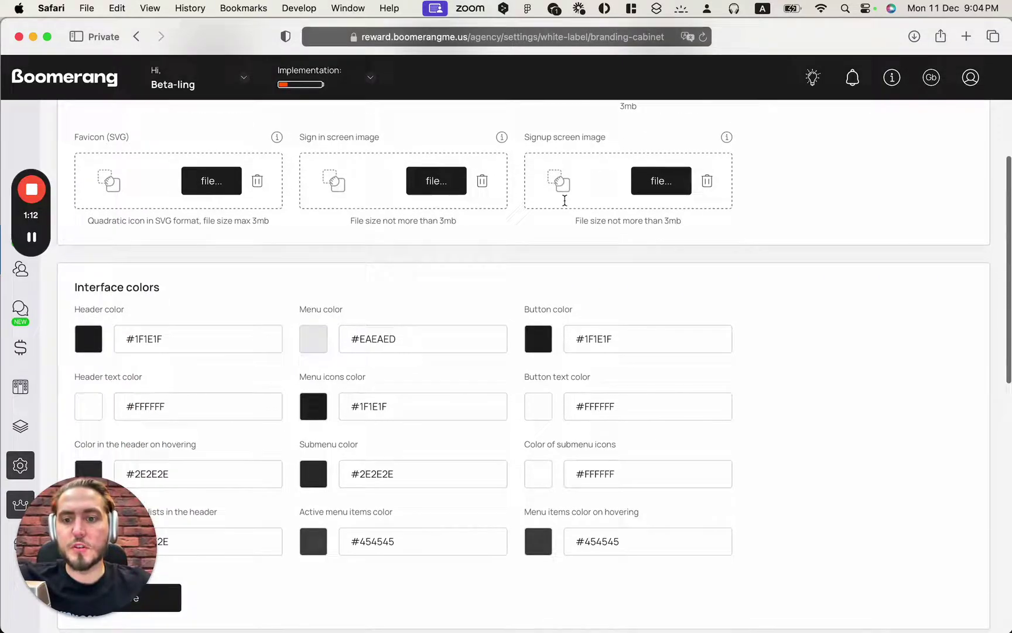
pyautogui.scroll(-2, 678, 240)
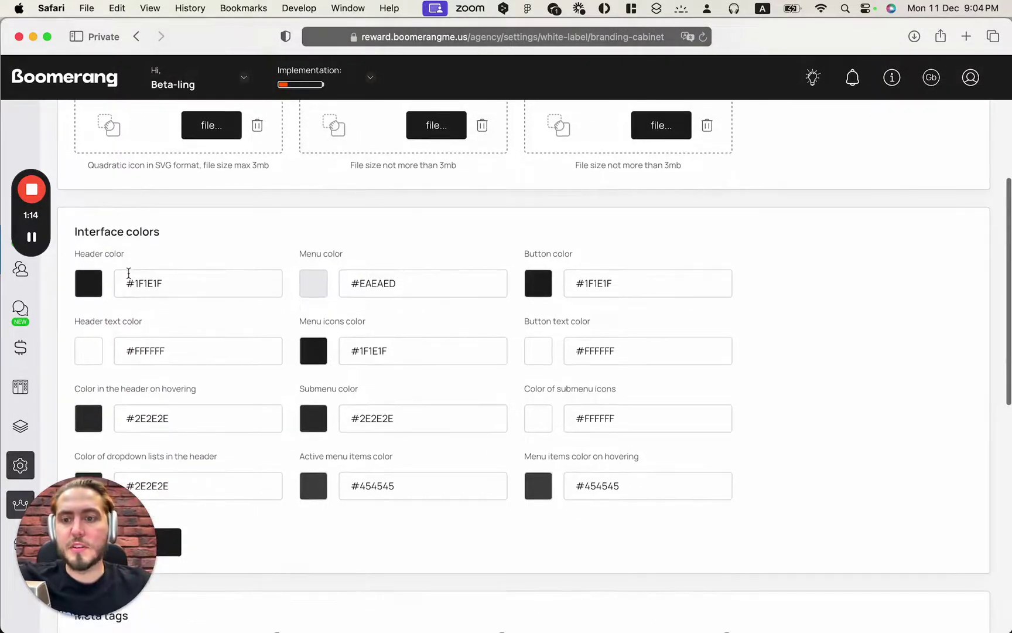
pyautogui.scroll(-4, 260, 287)
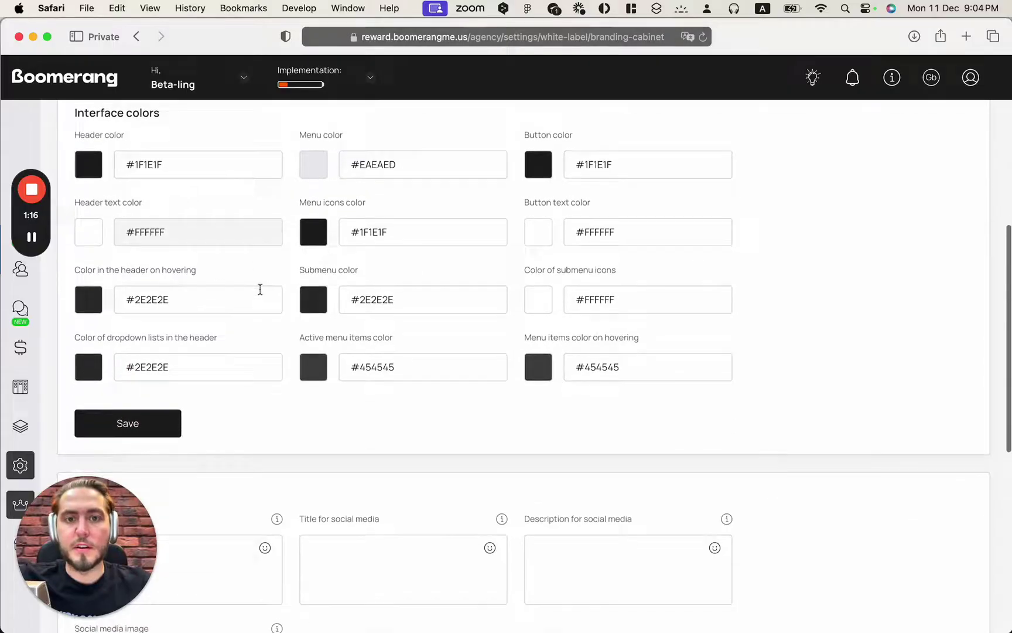
pyautogui.scroll(-10, 260, 287)
pyautogui.scroll(20, 311, 277)
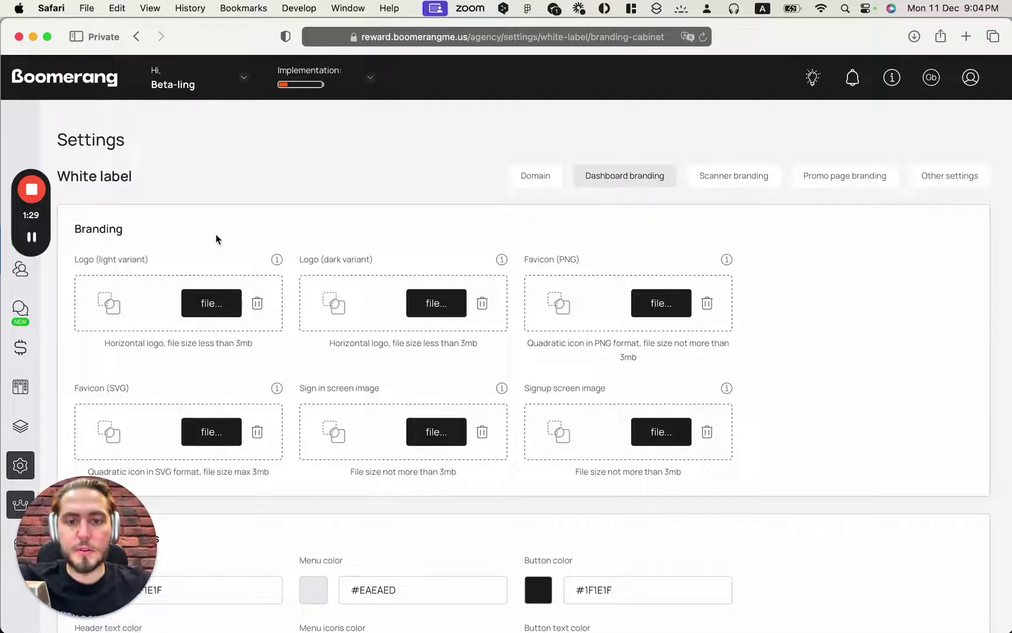
# Switch to the Boomerang White-label Templates file in Figma and examine the dark logo, light logo and three brand color swatches
pyautogui.press('super+Tab')
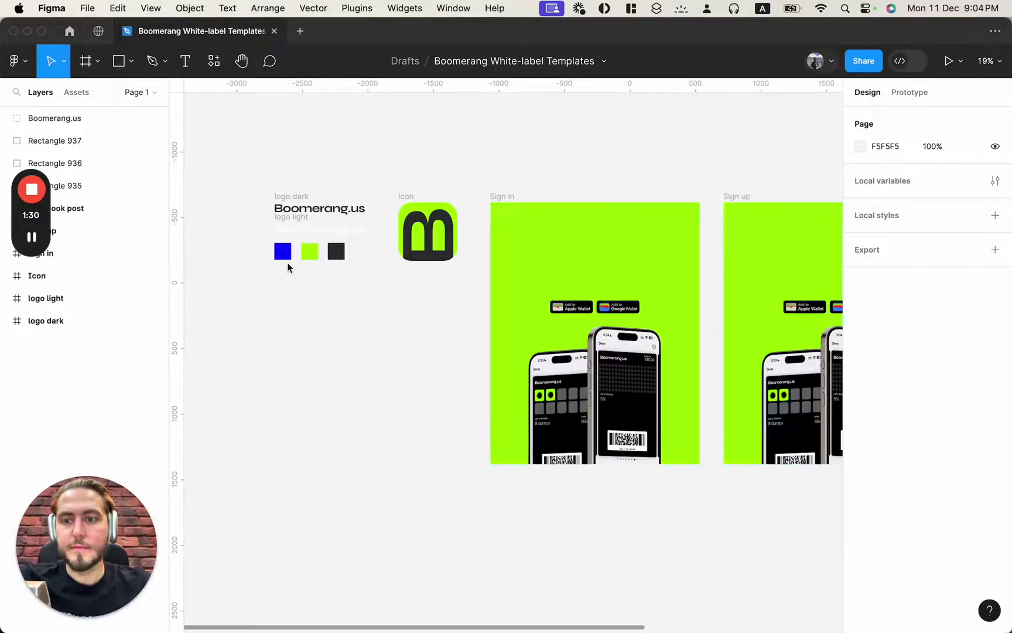
pyautogui.scroll(5, 302, 254)
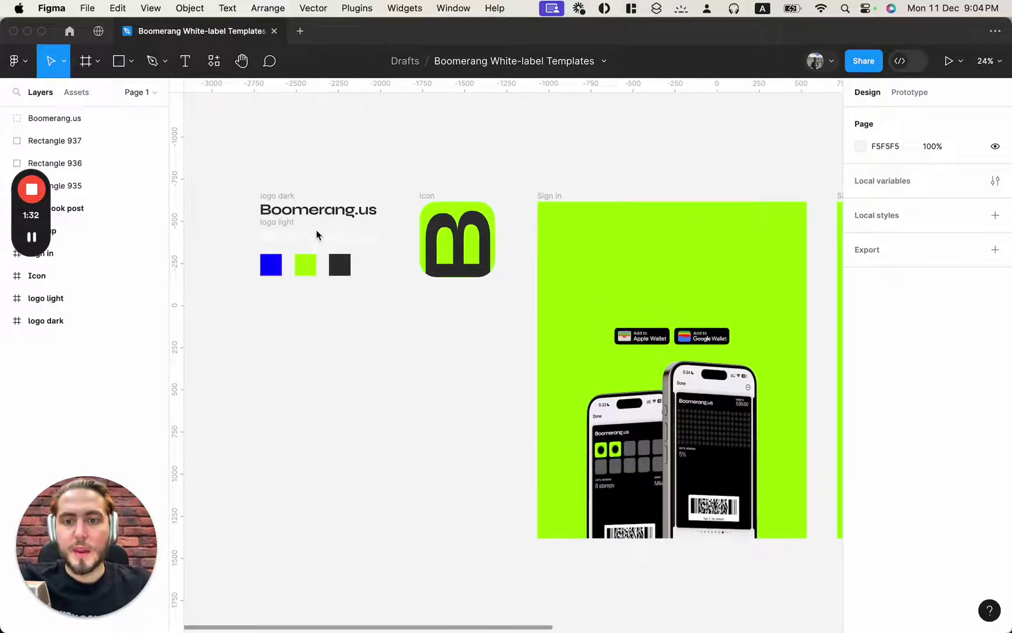
pyautogui.scroll(3, 278, 152)
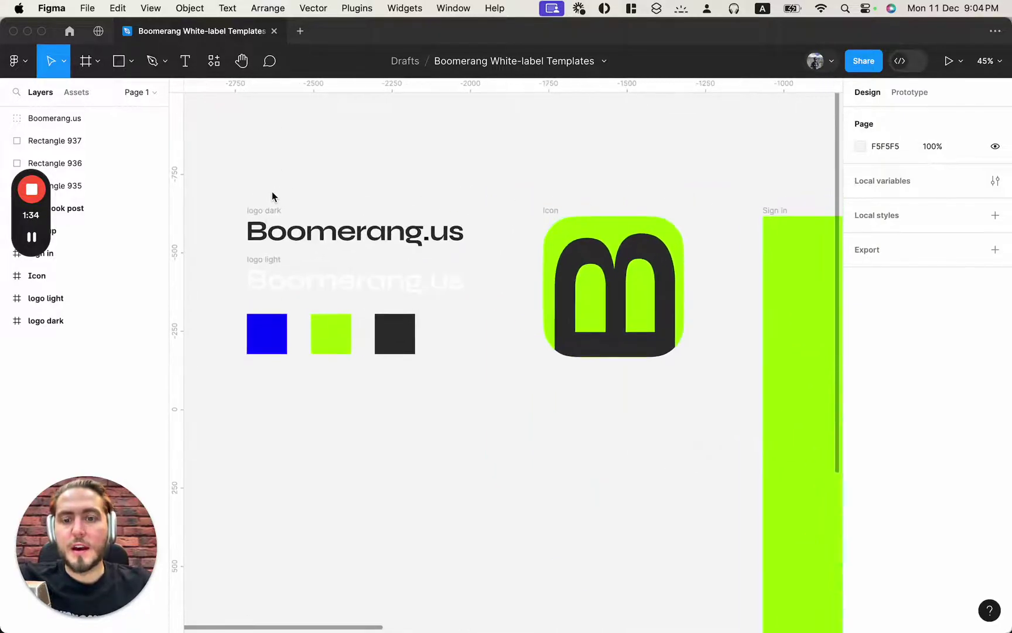
pyautogui.click(266, 206)
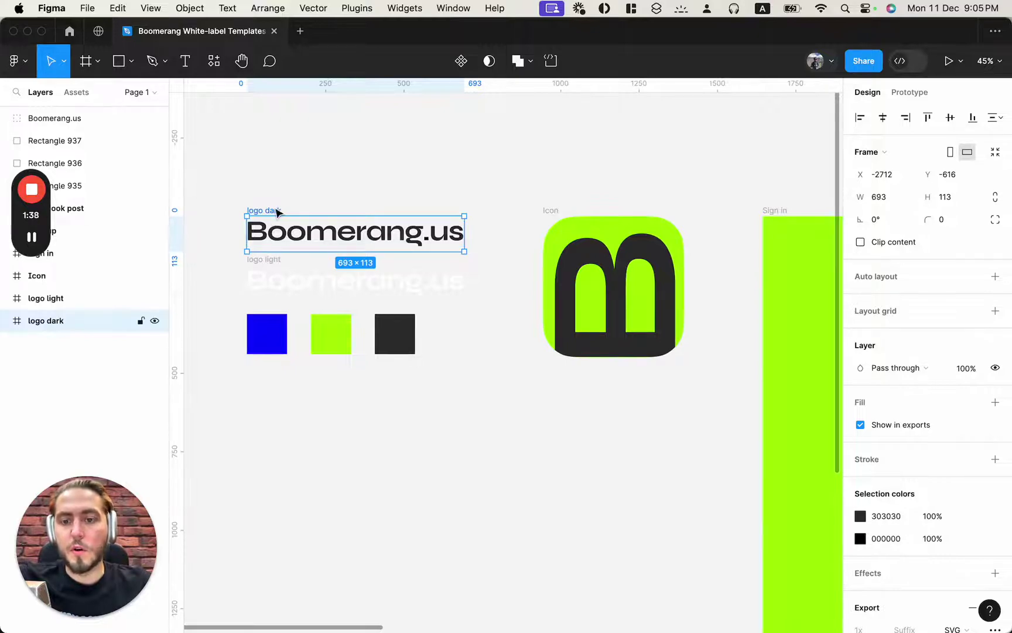
pyautogui.click(268, 260)
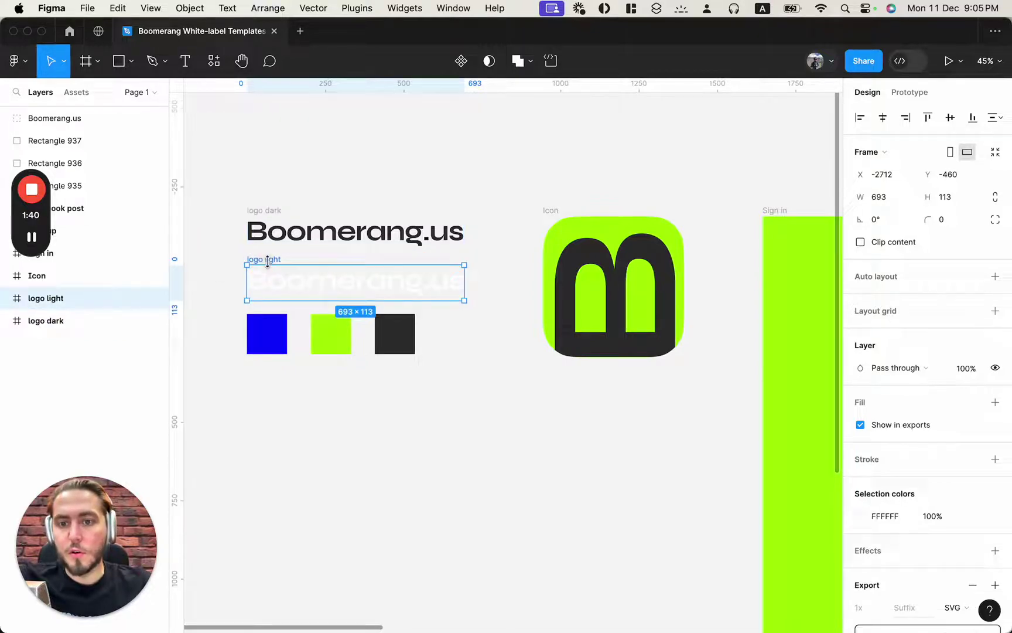
pyautogui.moveTo(250, 354); pyautogui.dragTo(420, 301)
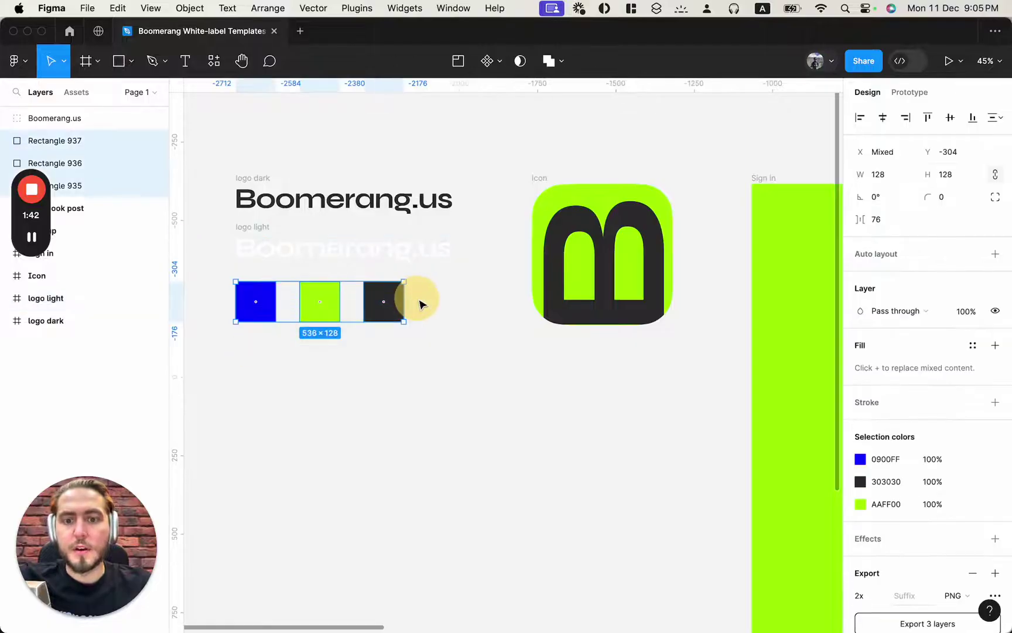
pyautogui.hscroll(2, 420, 305)
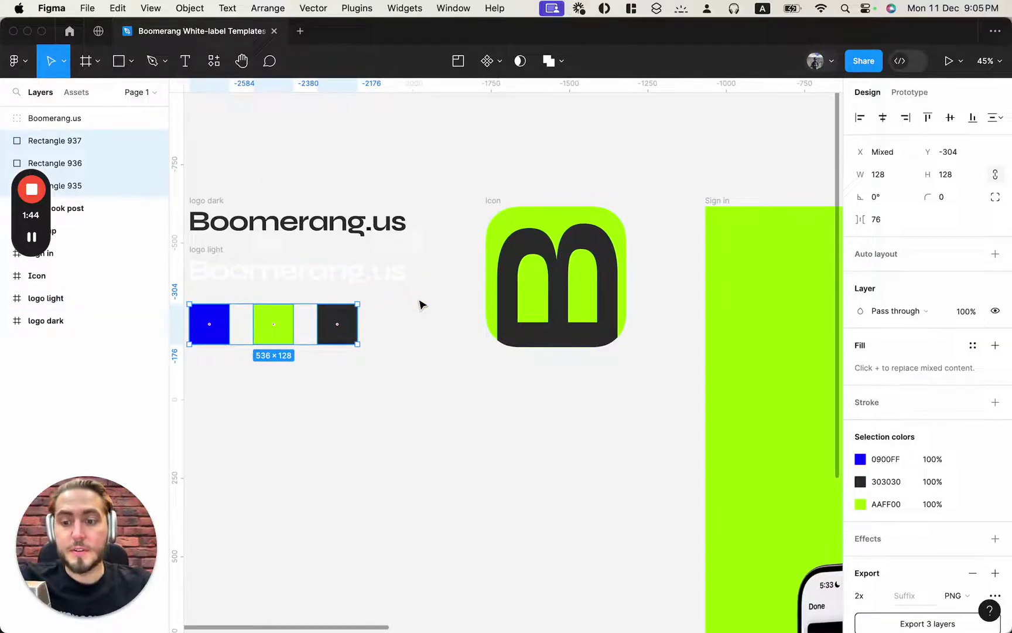
pyautogui.hscroll(3, 427, 334)
pyautogui.scroll(-1, 428, 334)
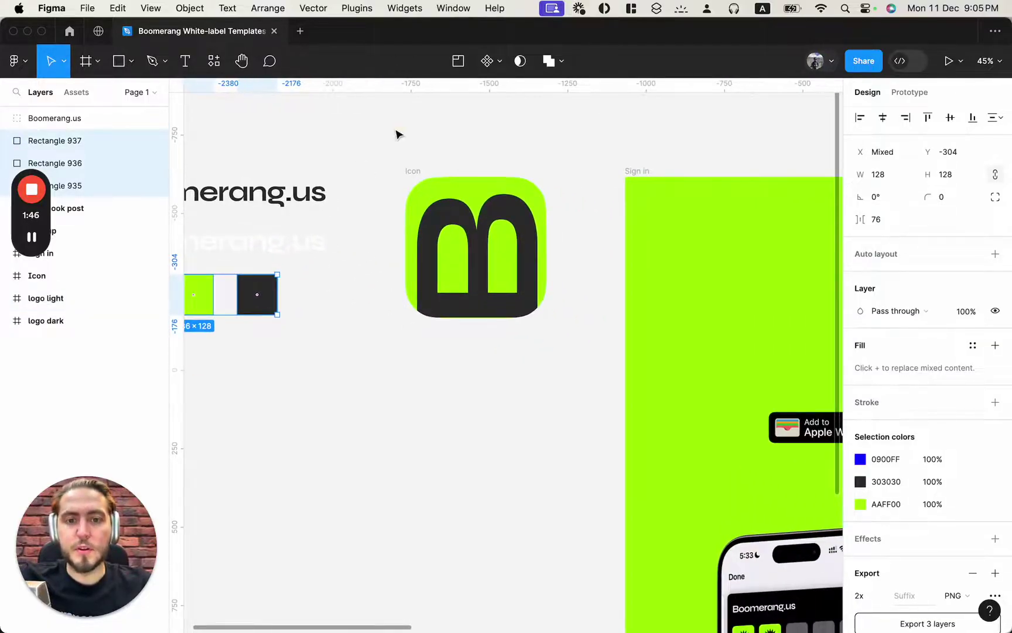
# Examine the Icon frame and the Sign in and Sign up image frames in the template
pyautogui.moveTo(397, 134); pyautogui.dragTo(560, 350)
pyautogui.hscroll(3, 561, 351)
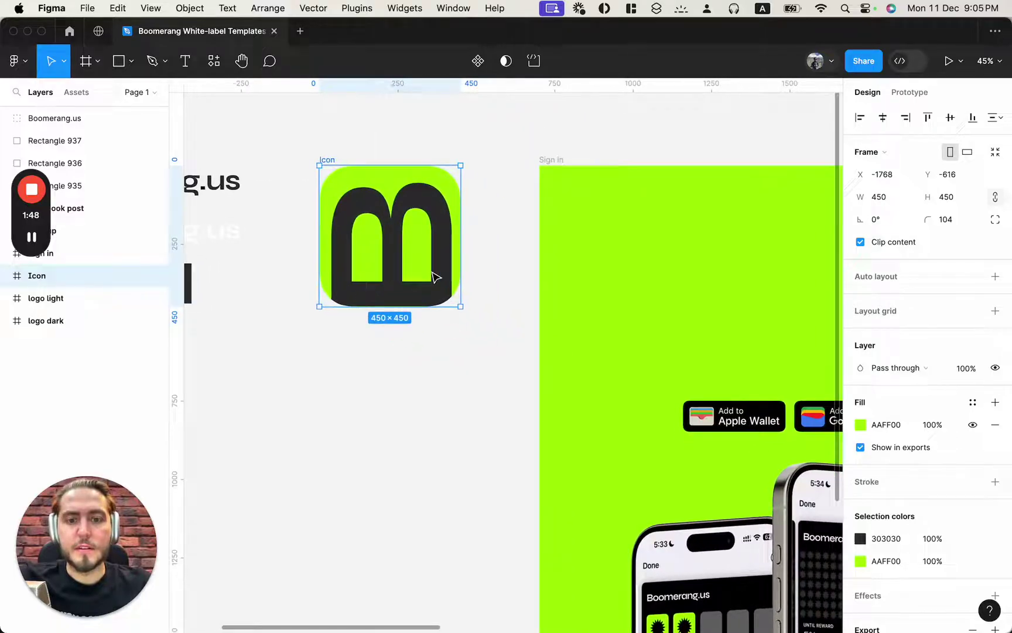
pyautogui.scroll(-5, 435, 277)
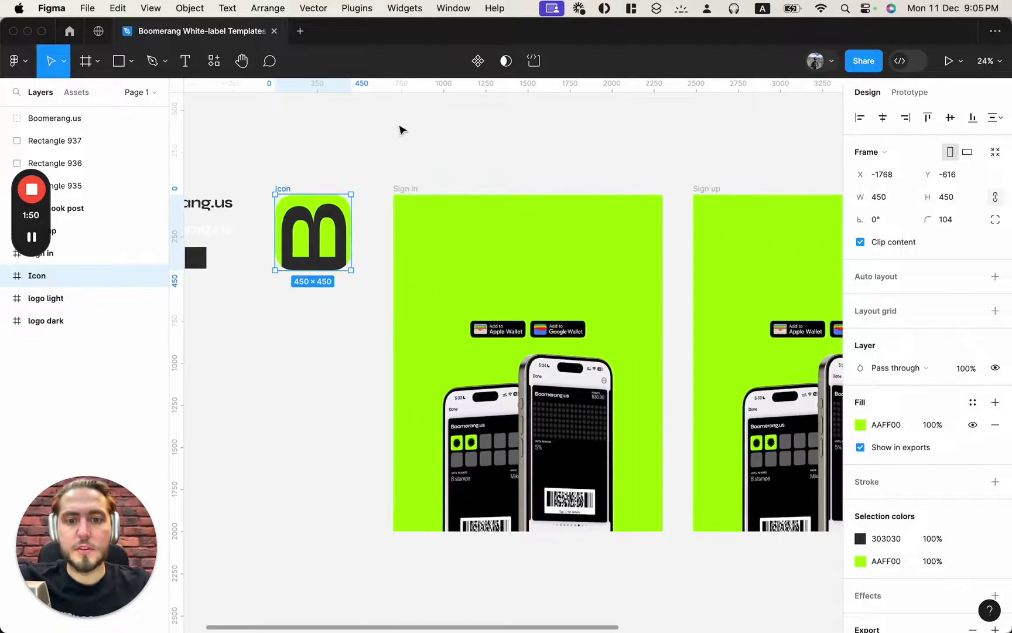
pyautogui.moveTo(382, 150); pyautogui.dragTo(612, 266)
pyautogui.hscroll(5, 635, 285)
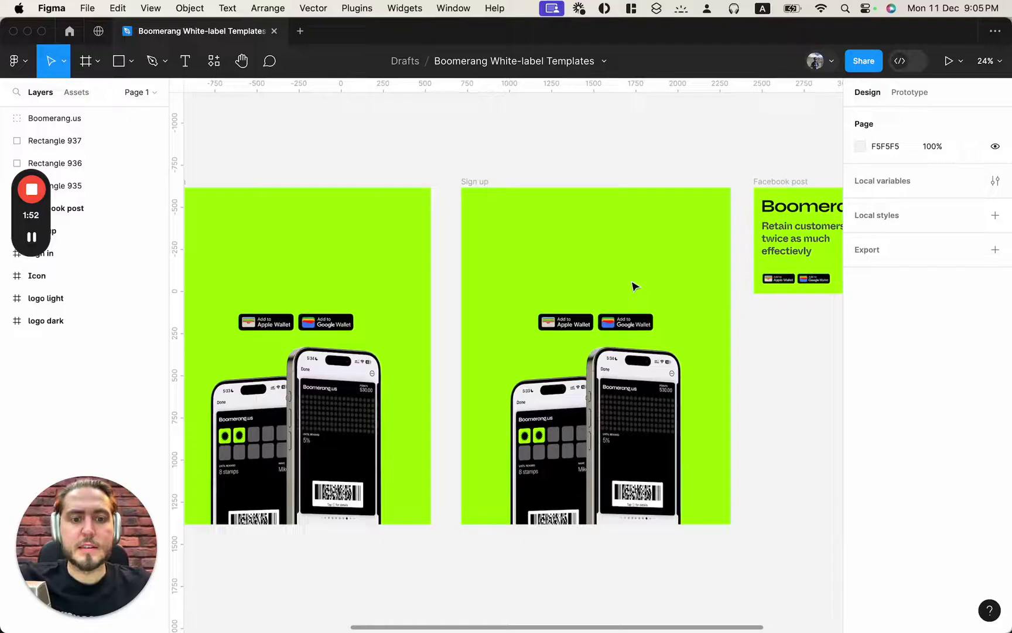
pyautogui.hscroll(-4, 631, 280)
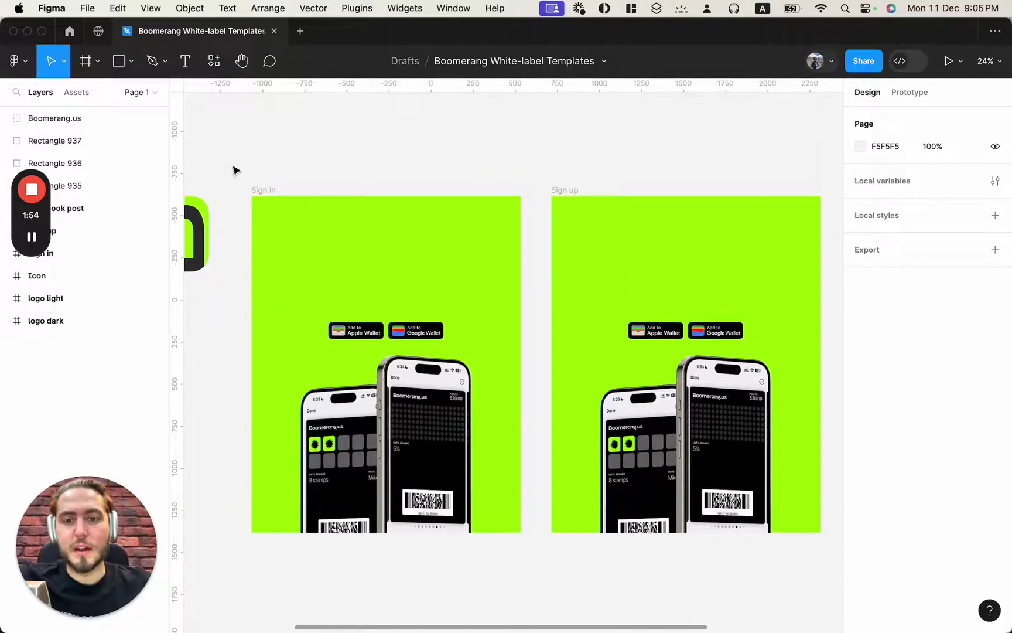
pyautogui.moveTo(234, 170); pyautogui.dragTo(711, 576)
pyautogui.click(712, 576)
pyautogui.hscroll(-10, 711, 576)
# Change the Sign up frame's background fill to 303030, sampled from the dark brand color swatch
pyautogui.click(673, 216)
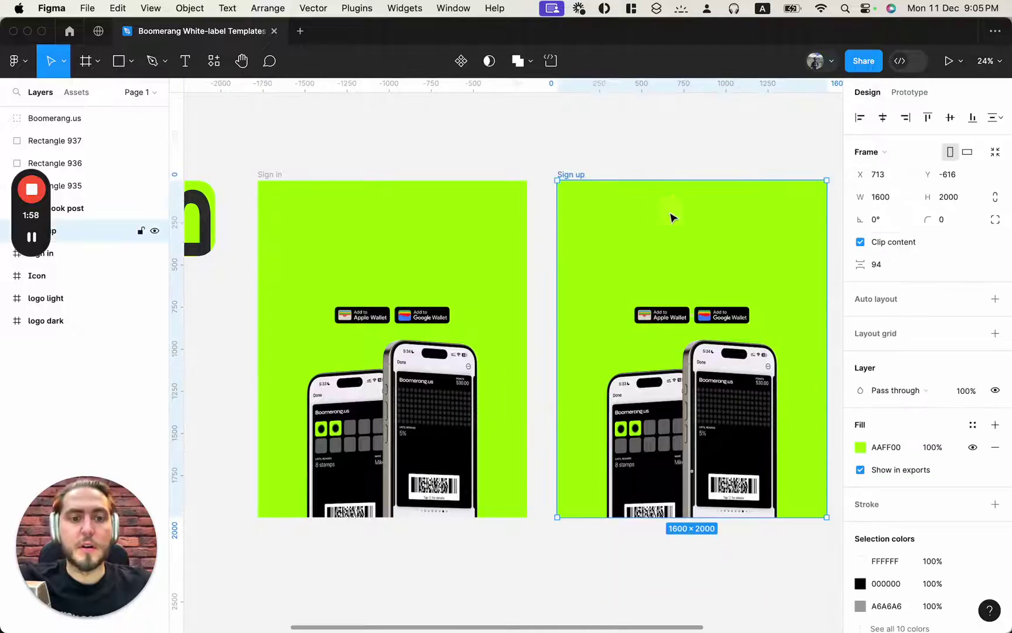
pyautogui.scroll(-5, 710, 399)
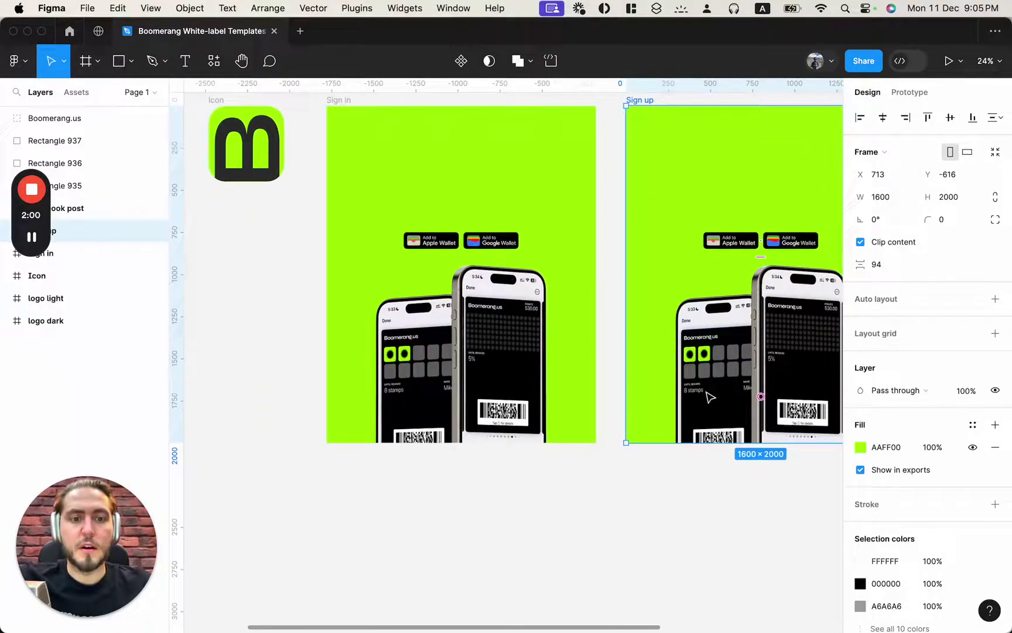
pyautogui.press('i')
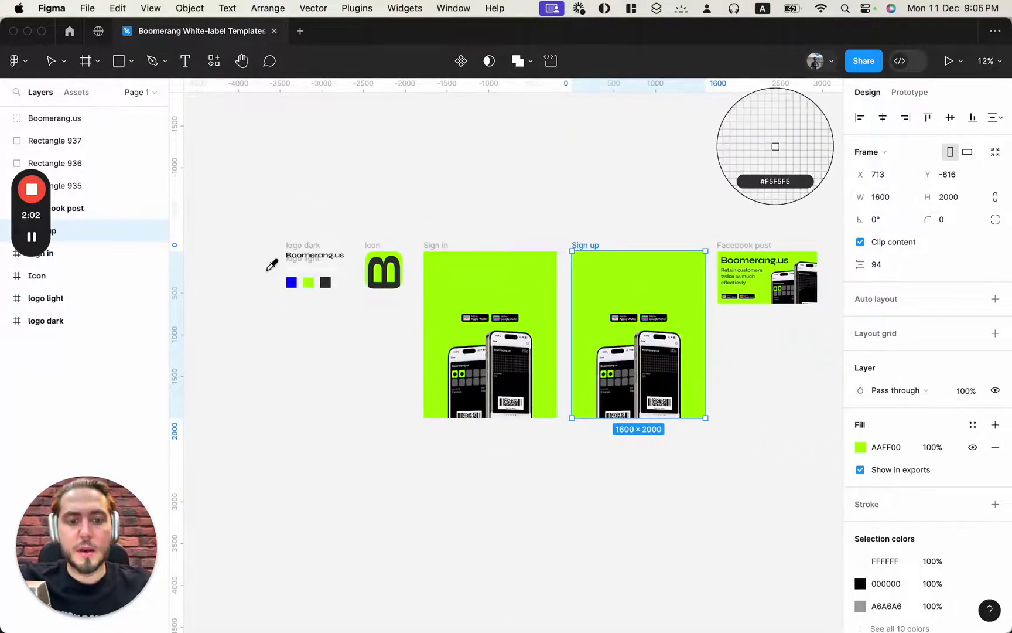
pyautogui.click(325, 283)
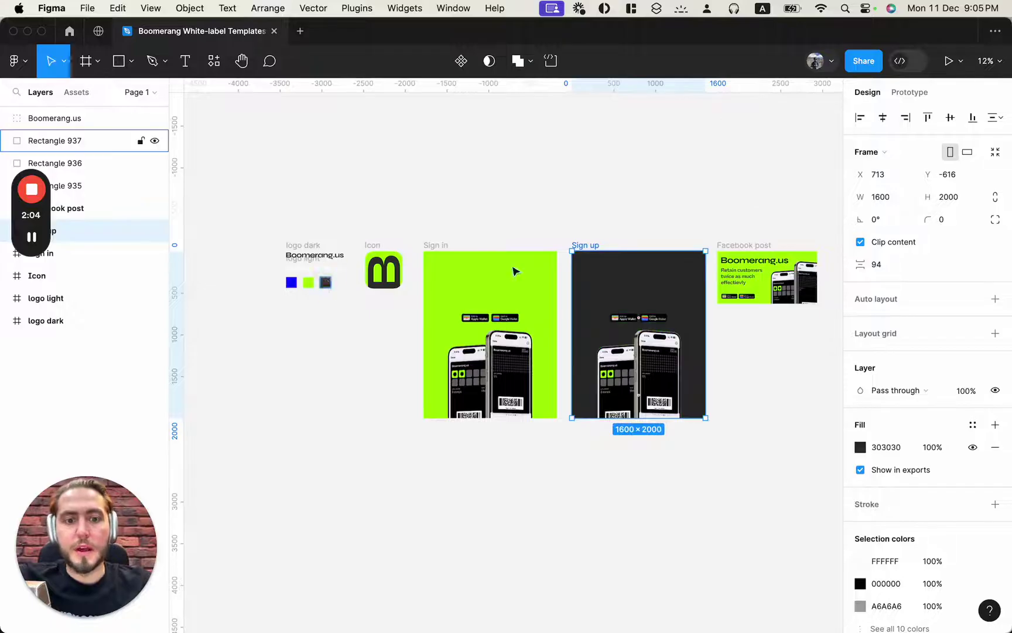
pyautogui.click(607, 466)
pyautogui.scroll(3, 611, 457)
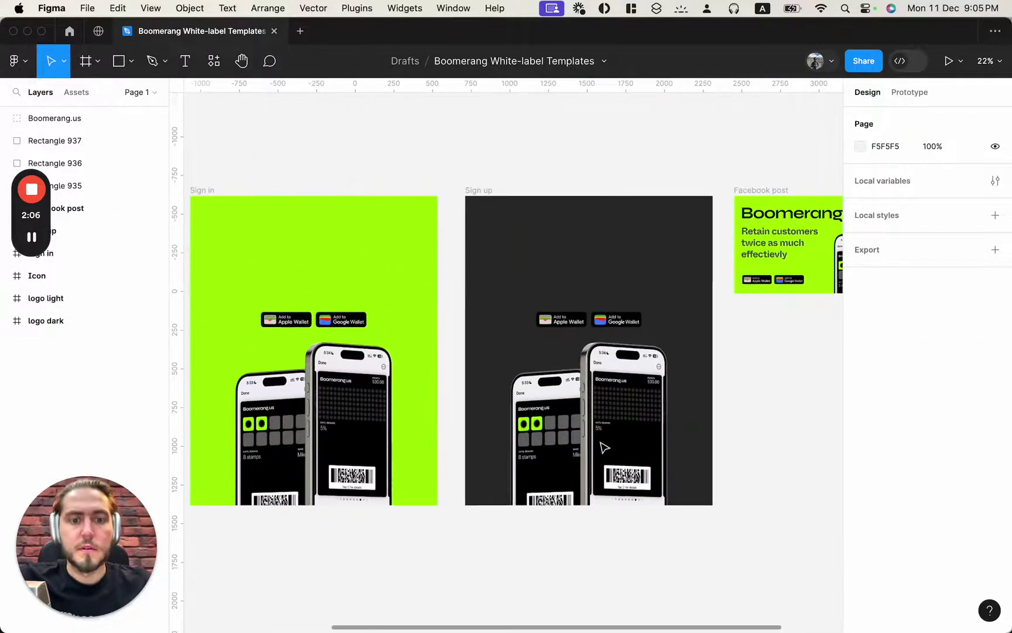
pyautogui.hscroll(6, 719, 335)
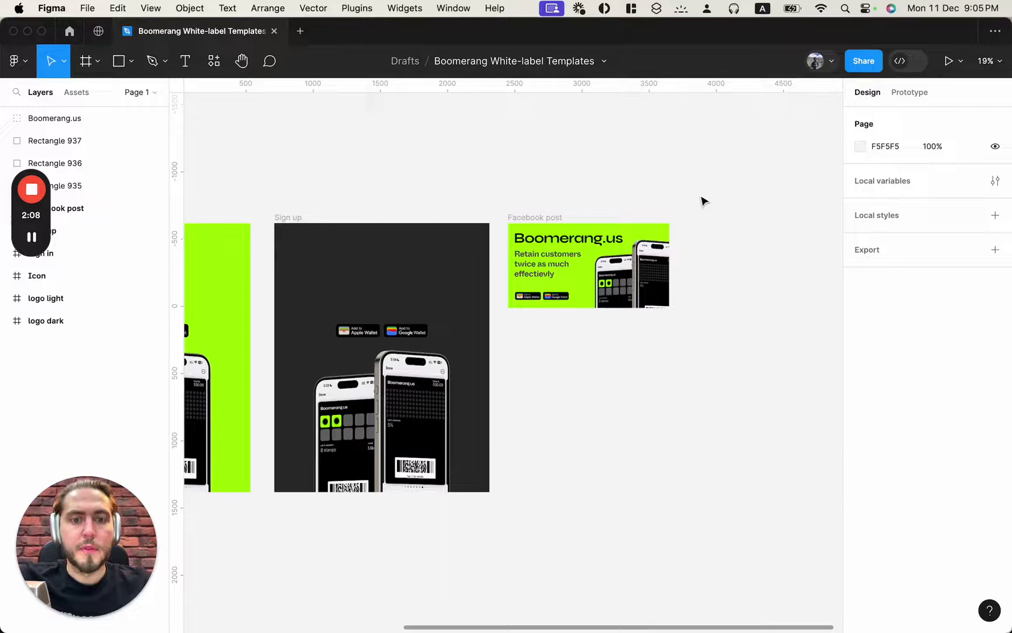
# Examine the Facebook post frame in the template, including its 1200 × 630 size, beside the Sign up frame
pyautogui.moveTo(704, 202); pyautogui.dragTo(501, 333)
pyautogui.scroll(3, 527, 351)
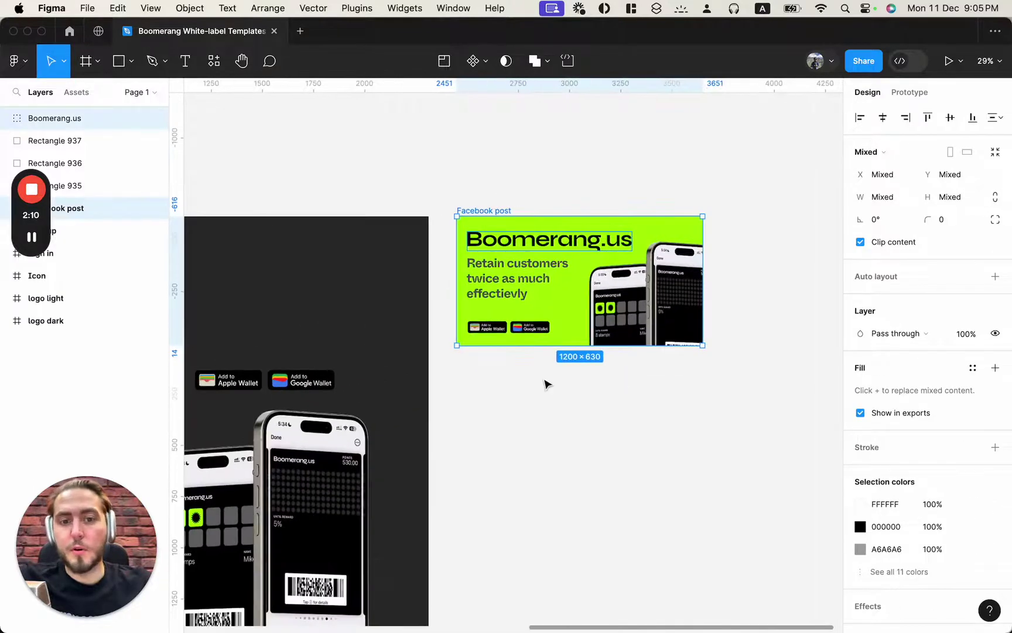
pyautogui.click(545, 384)
pyautogui.hscroll(-2, 545, 384)
pyautogui.scroll(2, 545, 384)
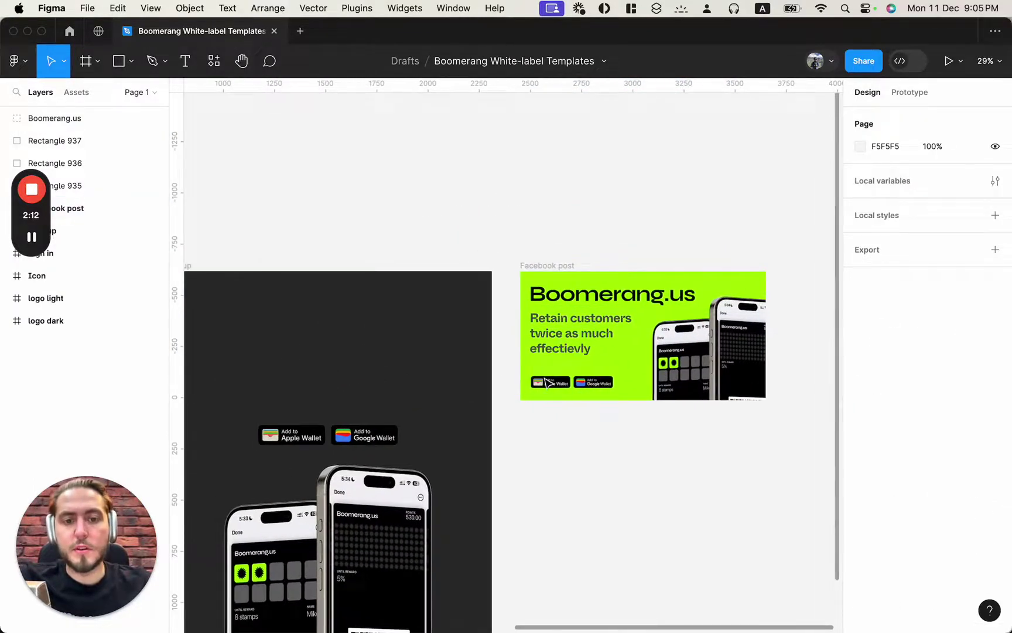
pyautogui.scroll(-5, 545, 384)
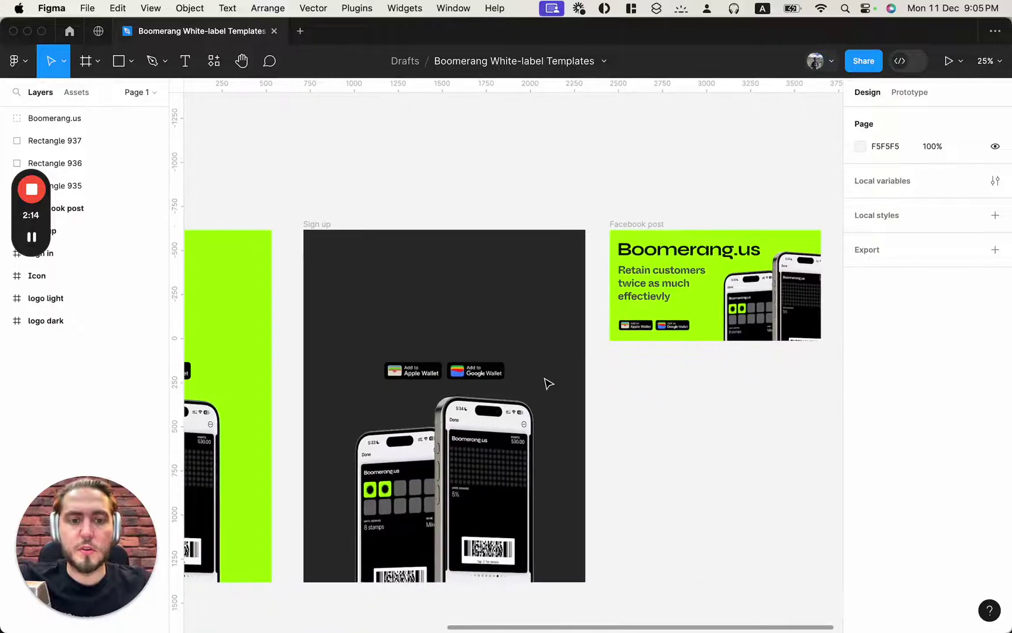
pyautogui.scroll(-3, 545, 384)
pyautogui.hscroll(-2, 545, 384)
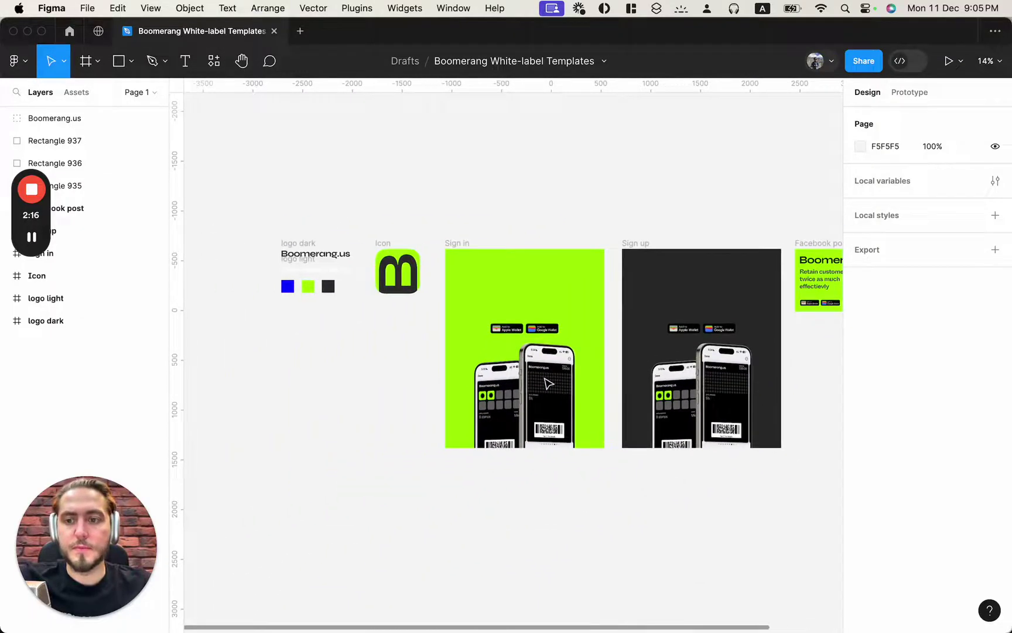
# Select all the template frames and color swatches together, check the export option for them, and clear the selection
pyautogui.hscroll(2, 444, 349)
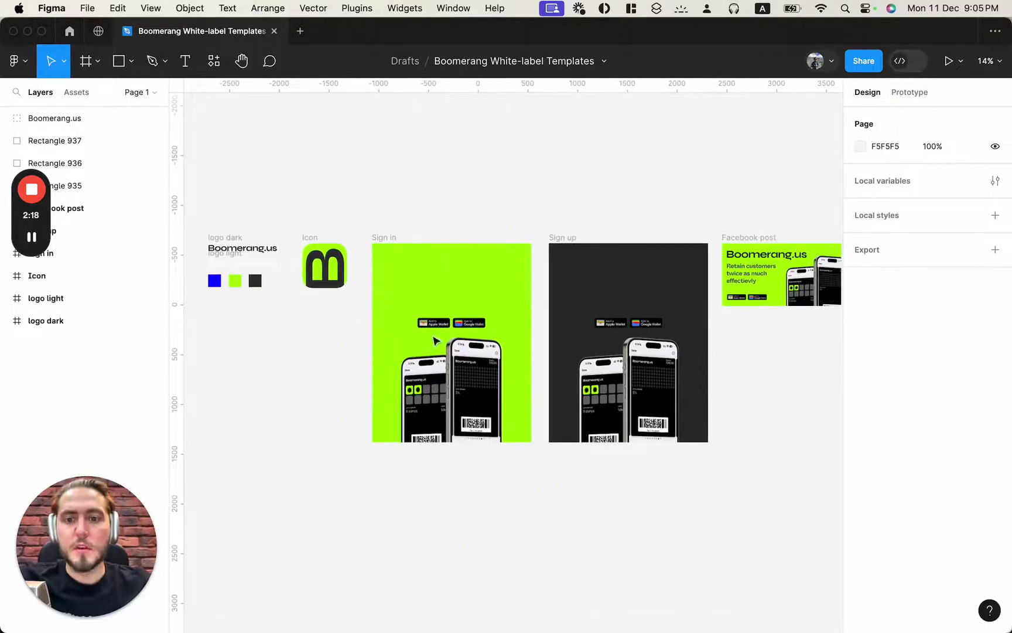
pyautogui.moveTo(194, 188); pyautogui.dragTo(793, 505)
pyautogui.hscroll(2, 802, 501)
pyautogui.hscroll(-2, 794, 505)
pyautogui.scroll(-1, 931, 502)
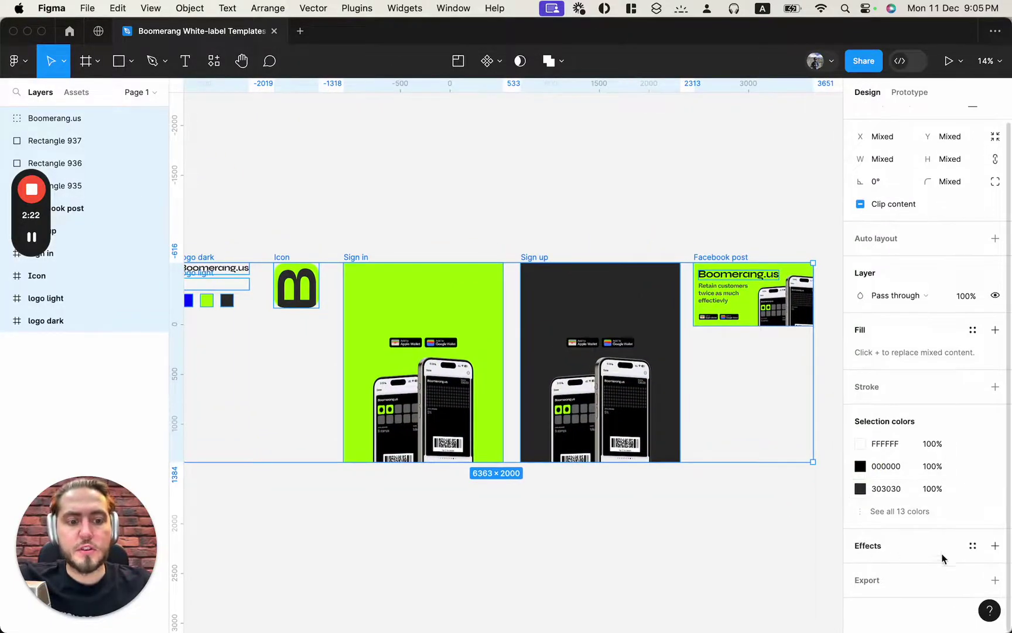
pyautogui.hscroll(-2, 271, 472)
pyautogui.click(271, 467)
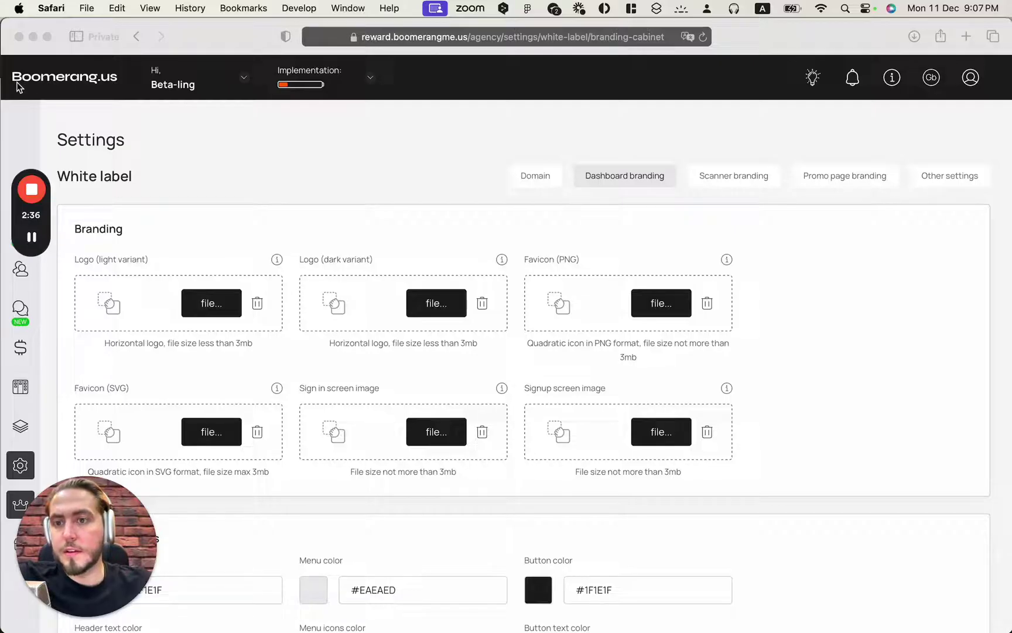
# Switch to the dashboard branding settings in Safari and examine the interface colors and the logo and image slots
pyautogui.scroll(-10, 191, 154)
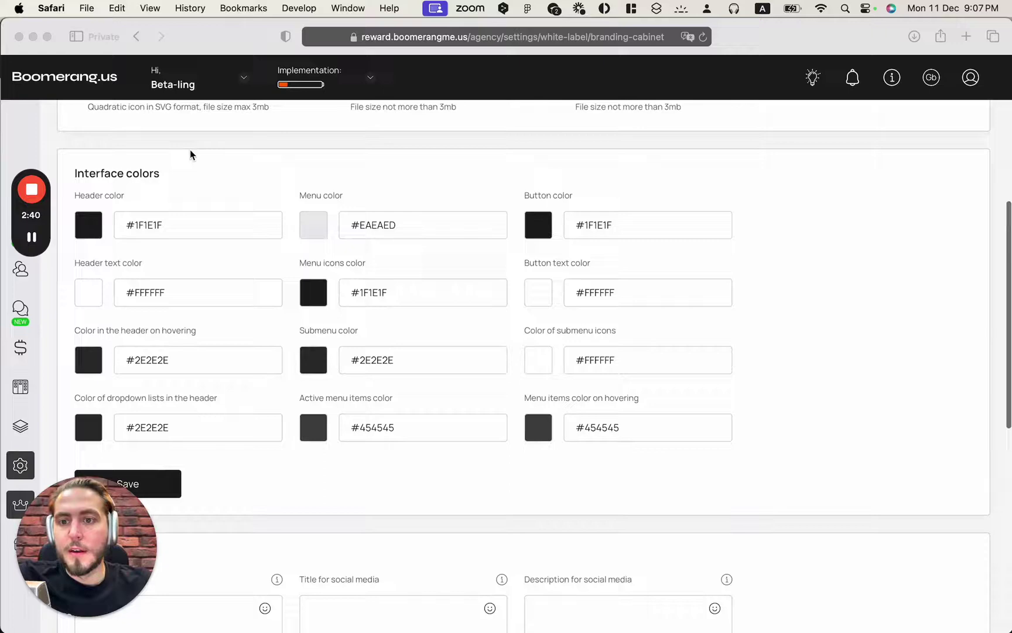
pyautogui.scroll(-2, 189, 153)
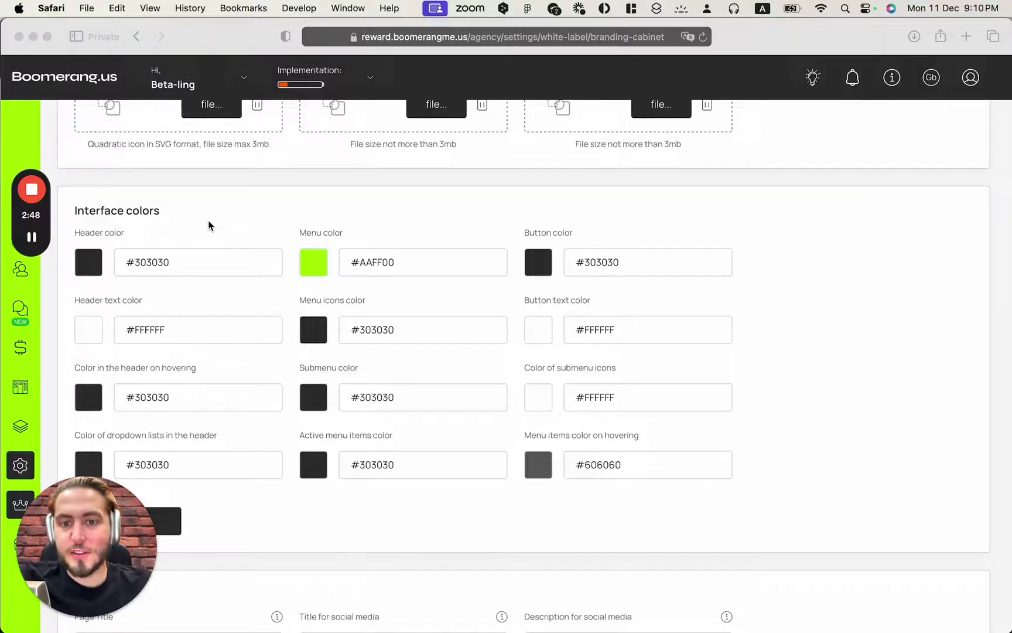
pyautogui.scroll(-3, 210, 226)
pyautogui.scroll(10, 210, 227)
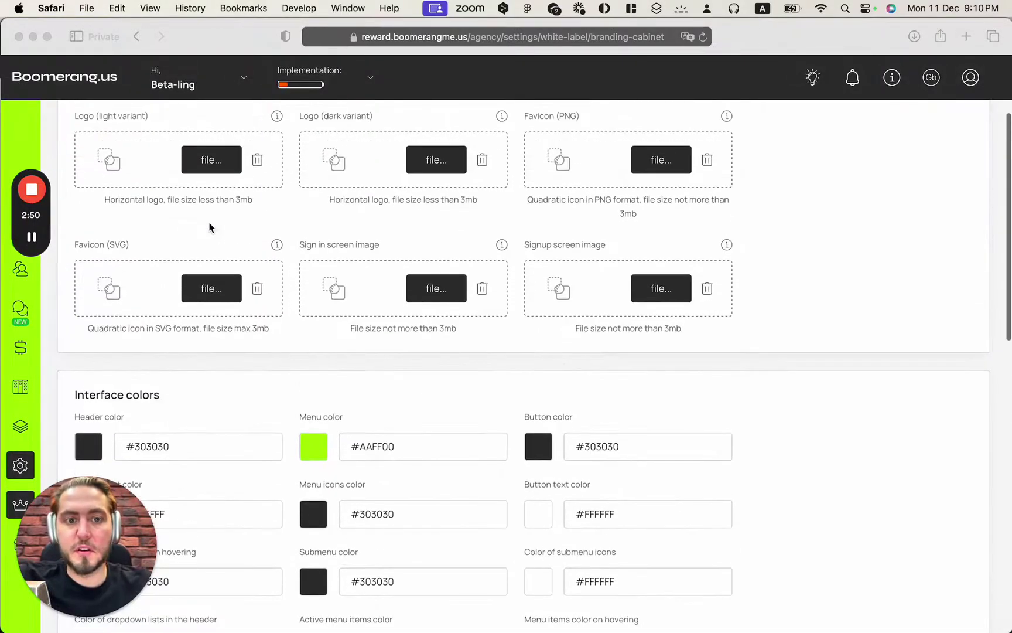
pyautogui.scroll(-6, 210, 227)
pyautogui.scroll(2, 210, 227)
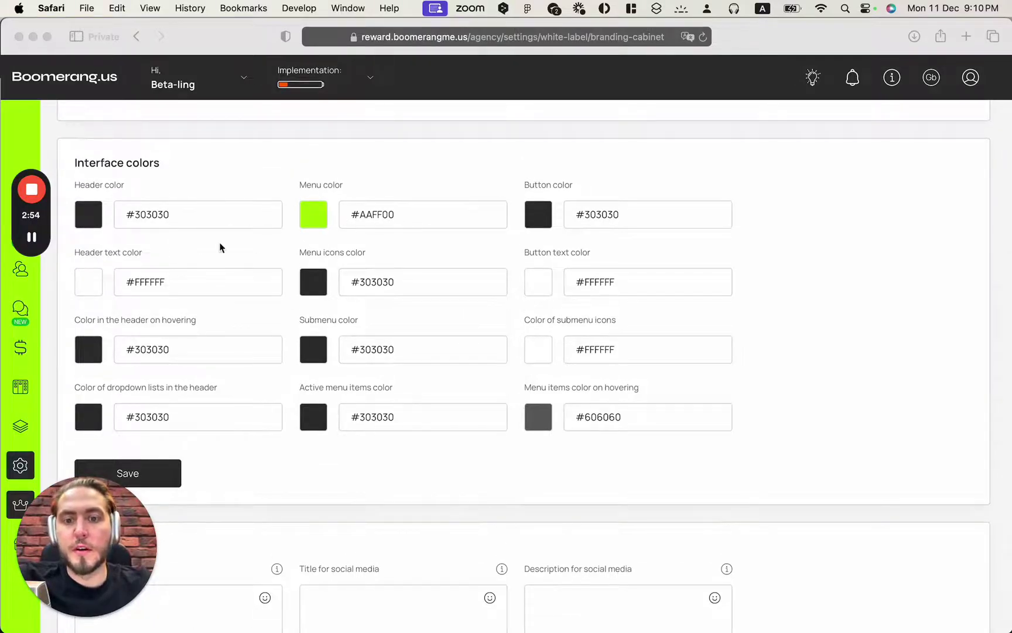
pyautogui.scroll(-2, 159, 235)
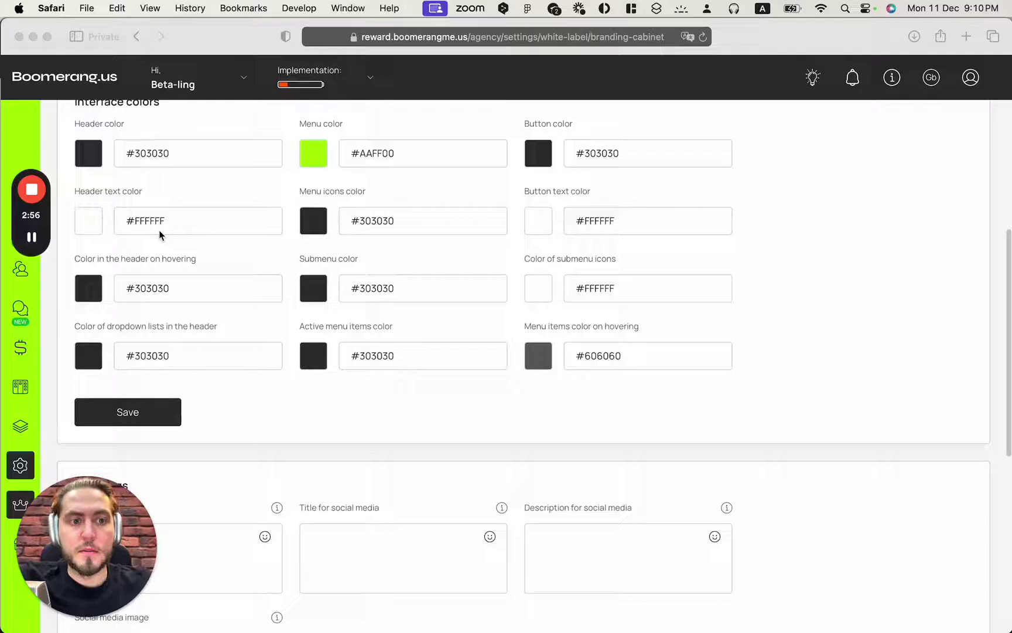
# Examine the Meta tags section, focusing on the page title and social media title fields
pyautogui.scroll(-2, 159, 234)
pyautogui.scroll(-9, 159, 235)
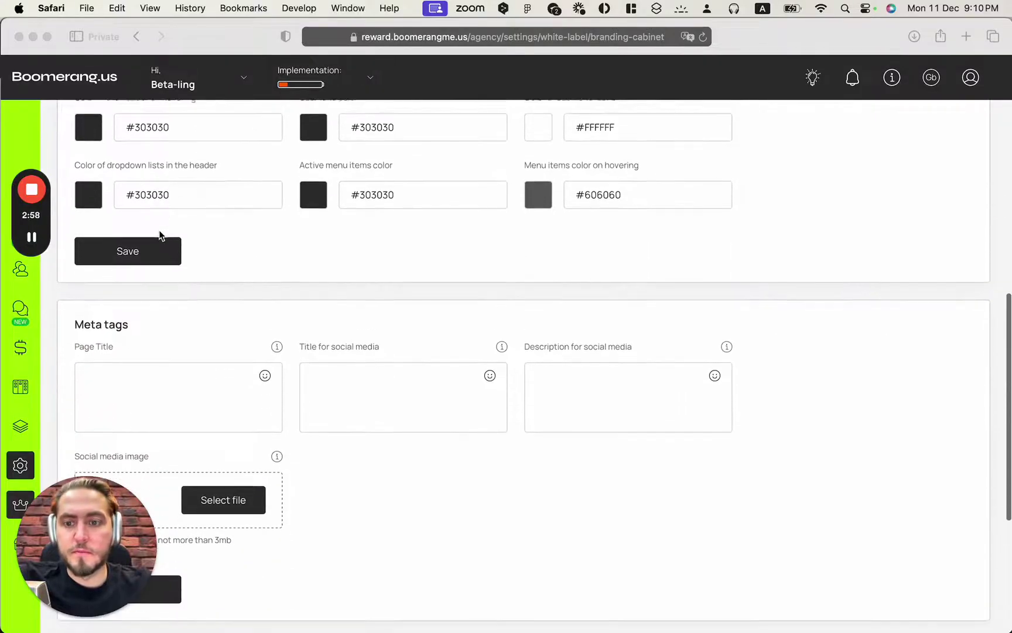
pyautogui.scroll(-2, 174, 252)
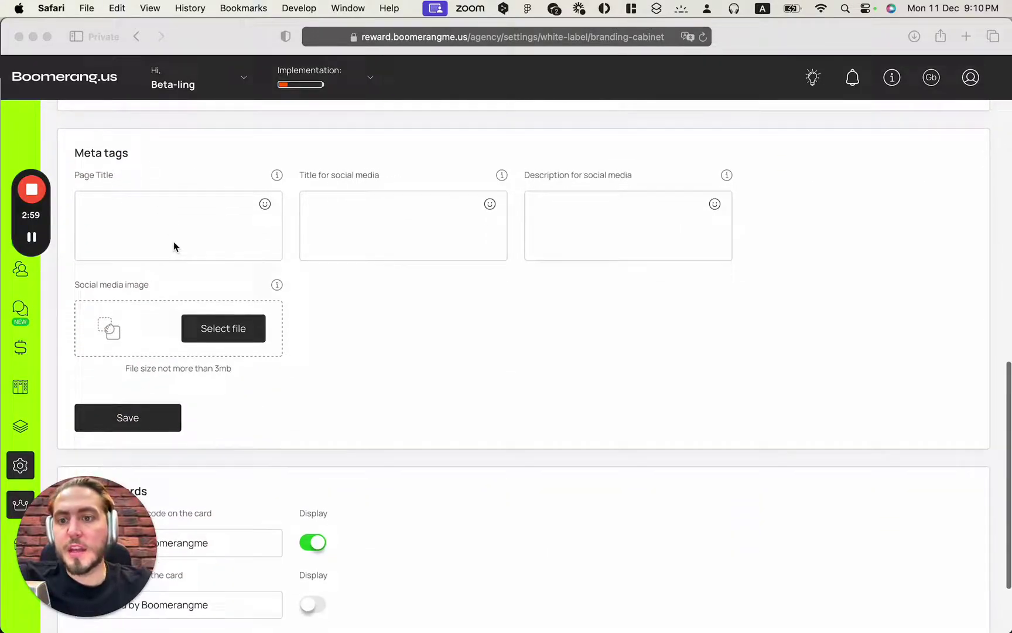
pyautogui.click(174, 227)
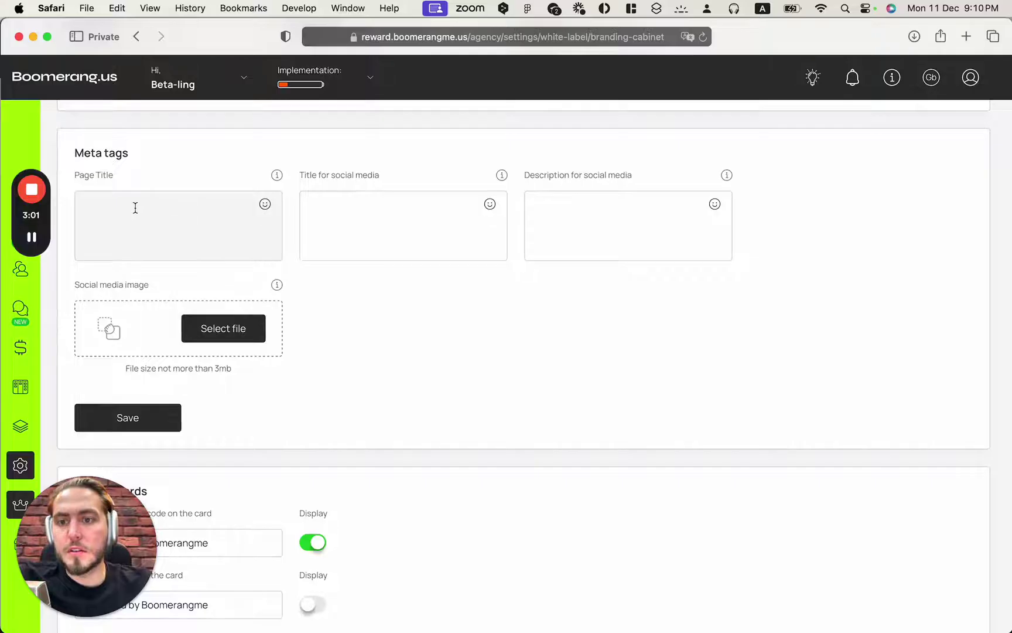
pyautogui.click(154, 225)
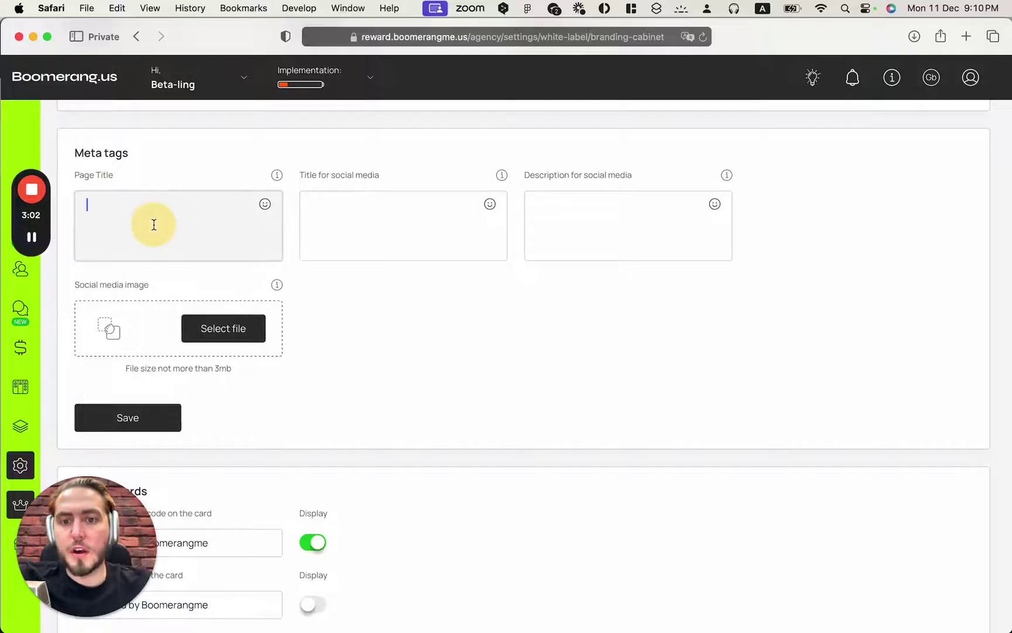
pyautogui.click(368, 226)
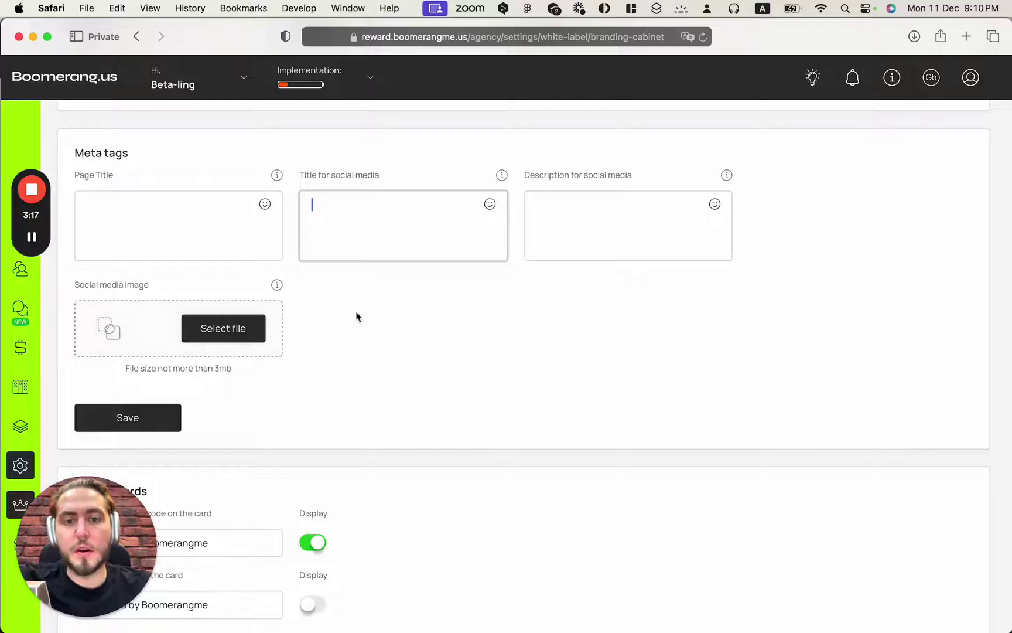
# Switch to Figma and select the Facebook post frame as the example for the social media image
pyautogui.press('super+Tab')
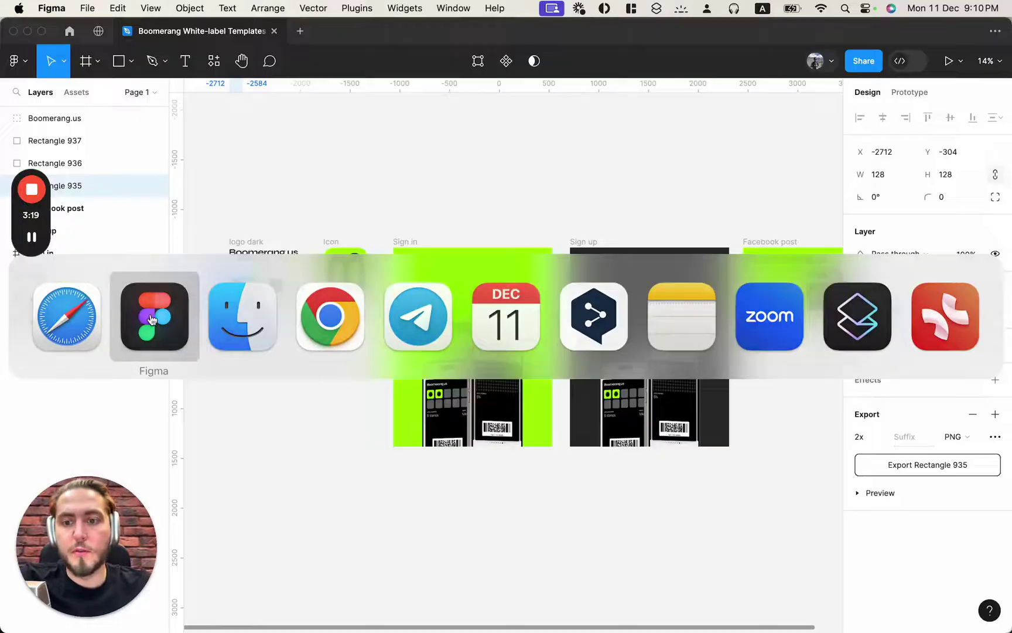
pyautogui.hscroll(5, 719, 370)
pyautogui.scroll(5, 720, 371)
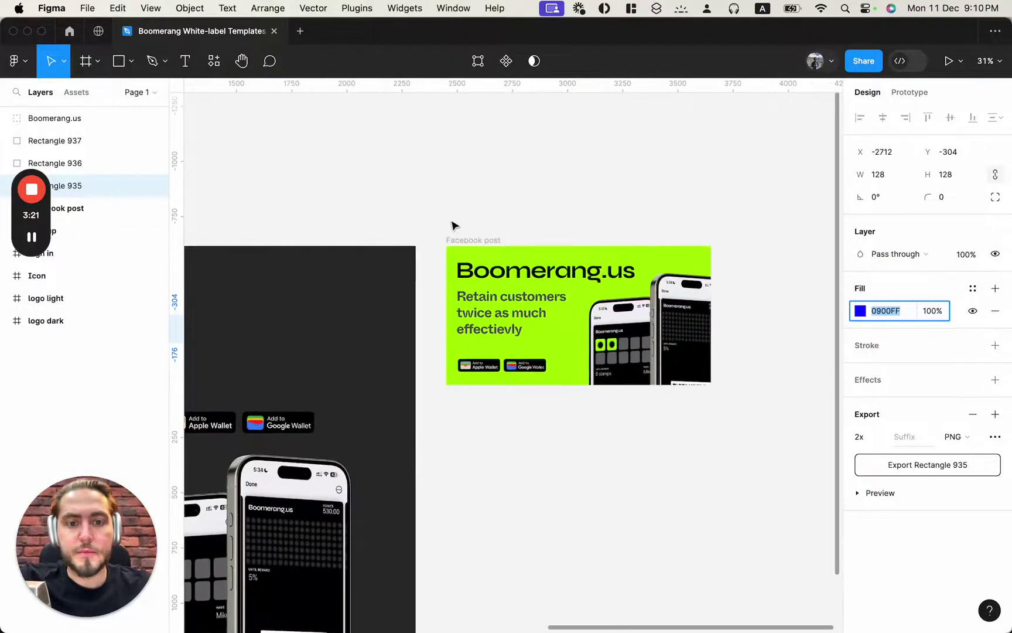
pyautogui.click(452, 226)
pyautogui.click(485, 240)
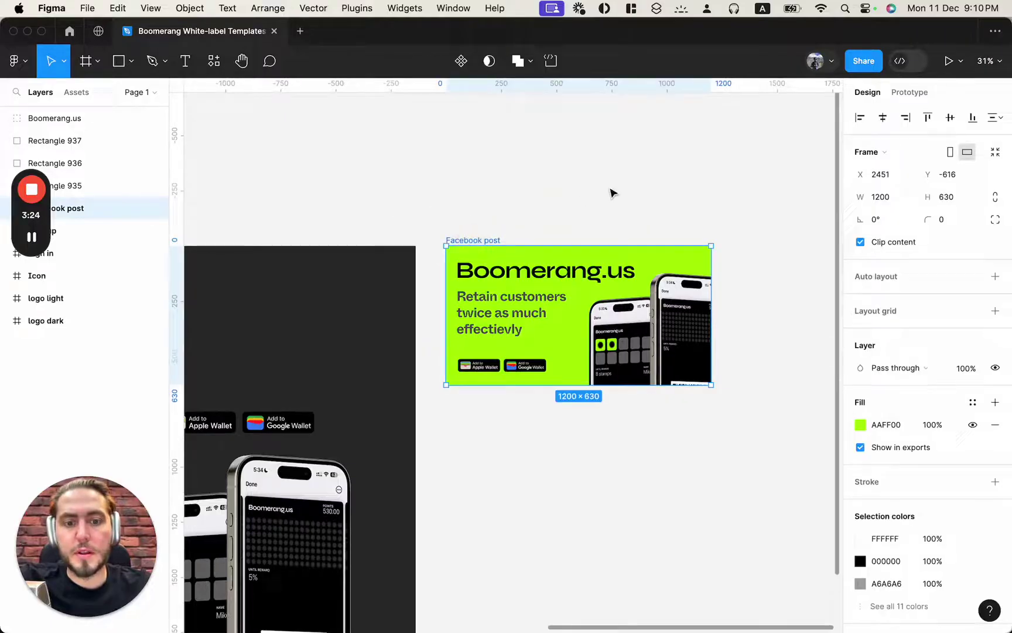
# Return to the dashboard branding settings in Safari, review the filled-in meta tags and save that section
pyautogui.press('super+Tab')
pyautogui.scroll(2, 253, 343)
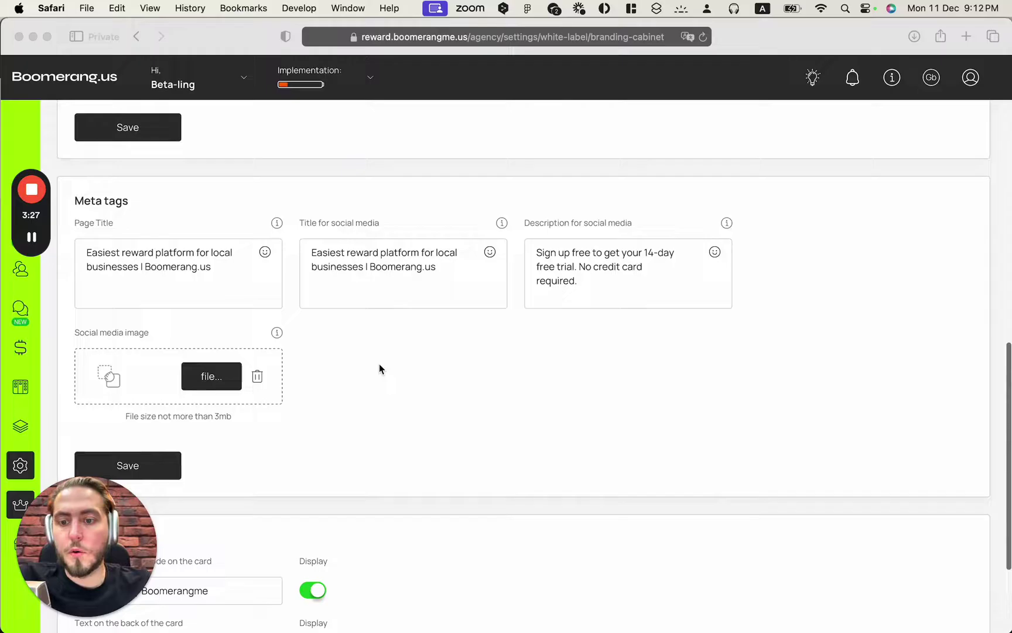
pyautogui.scroll(-2, 379, 369)
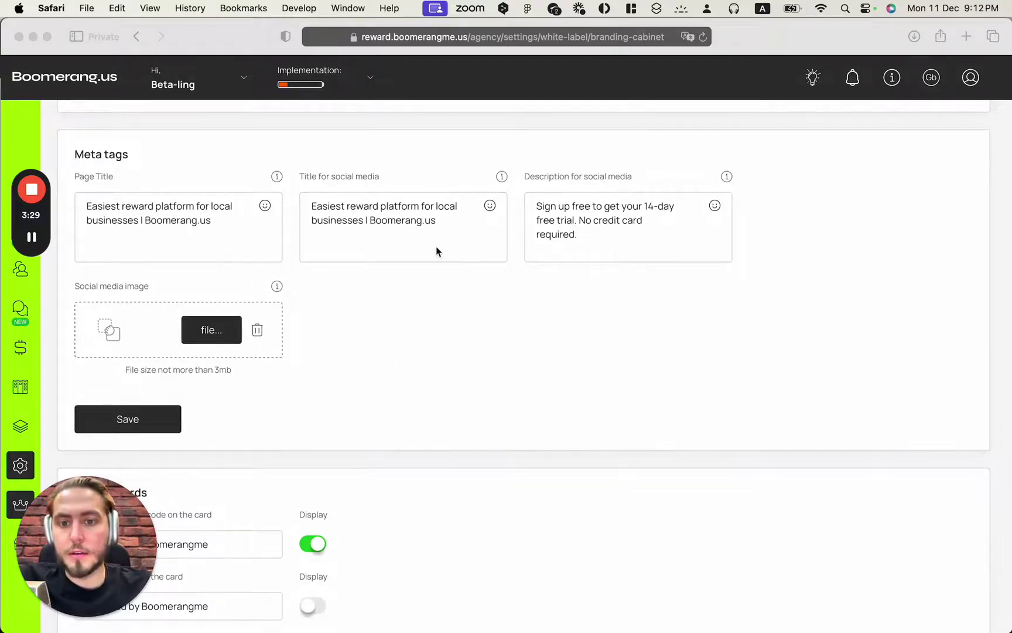
pyautogui.scroll(-2, 436, 247)
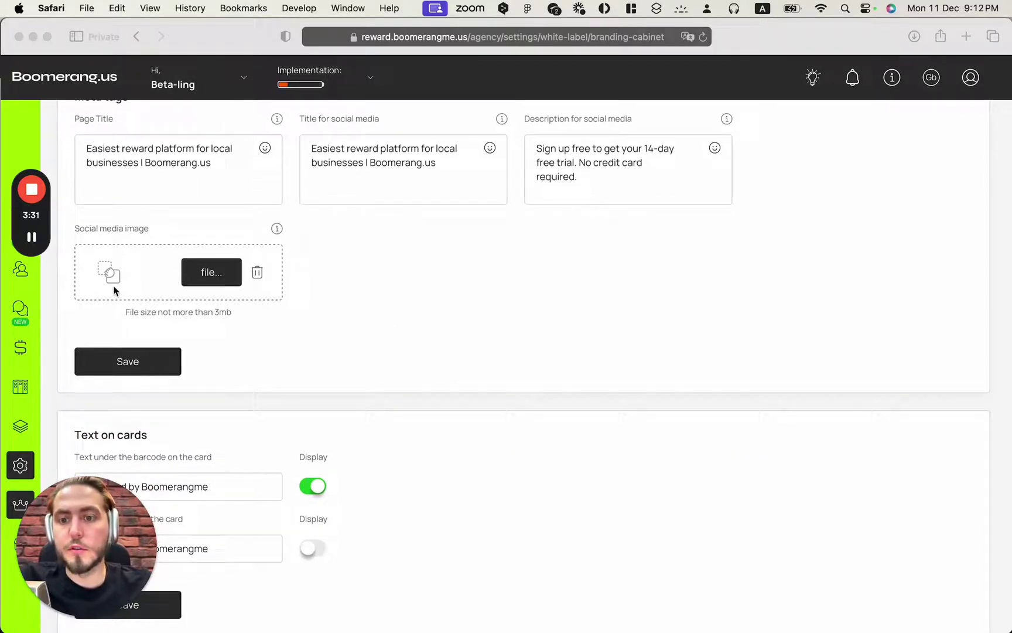
pyautogui.click(147, 366)
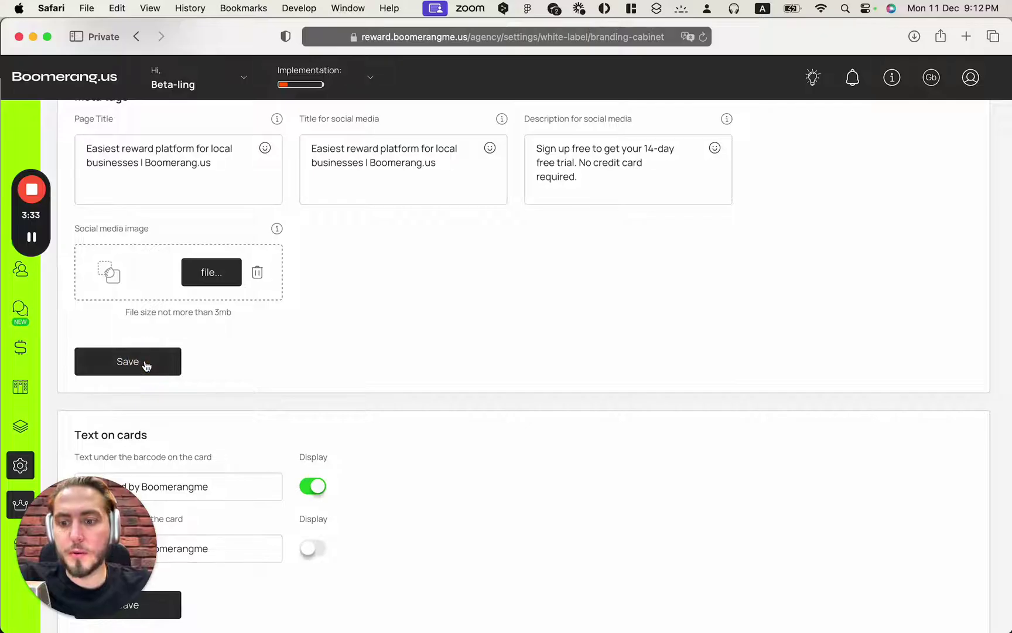
pyautogui.click(160, 367)
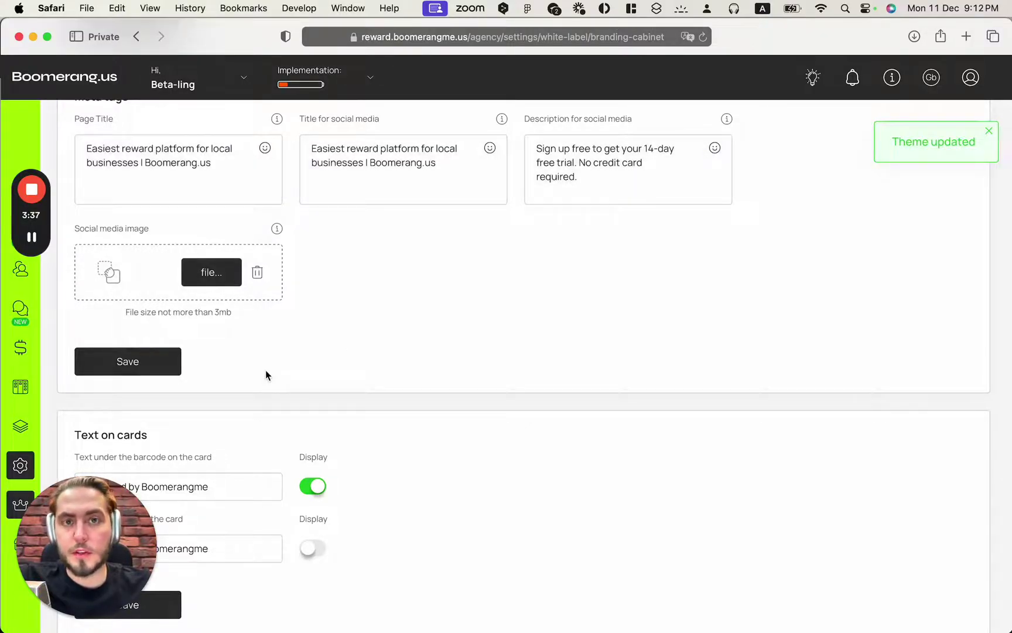
# Set the texts under the barcode and on the card back to "Powered by Boomerangme.us", enable display of the back text, and save
pyautogui.scroll(-2, 266, 375)
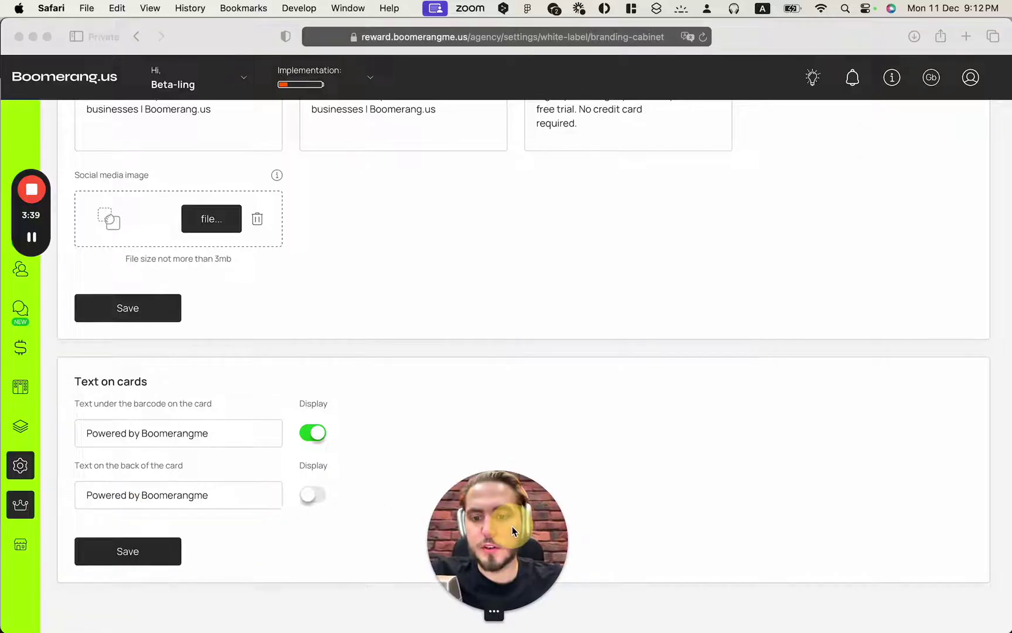
pyautogui.click(219, 431)
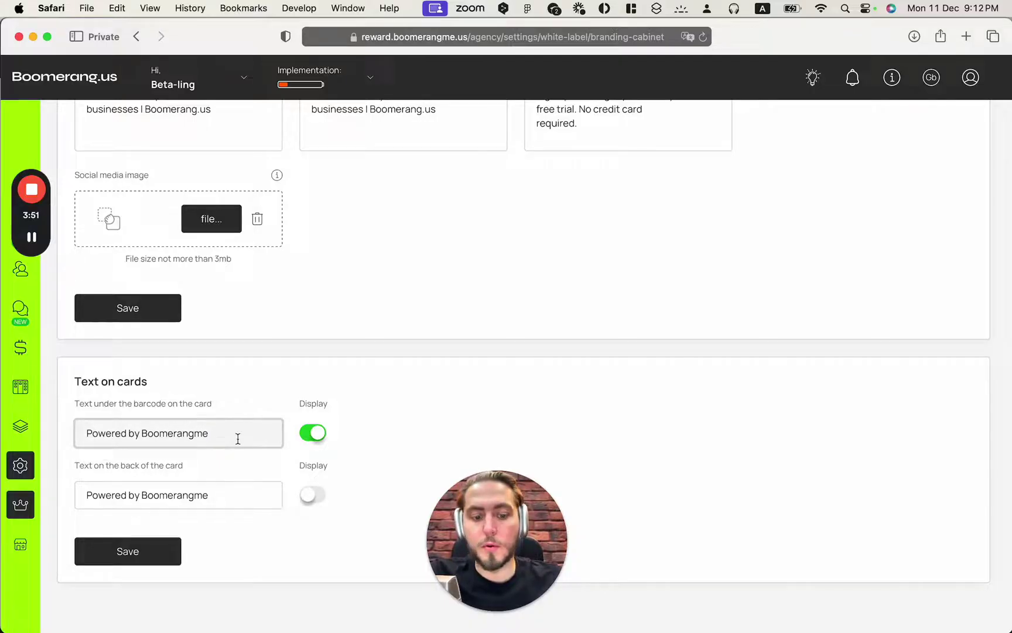
pyautogui.write('.us')
pyautogui.click(238, 497)
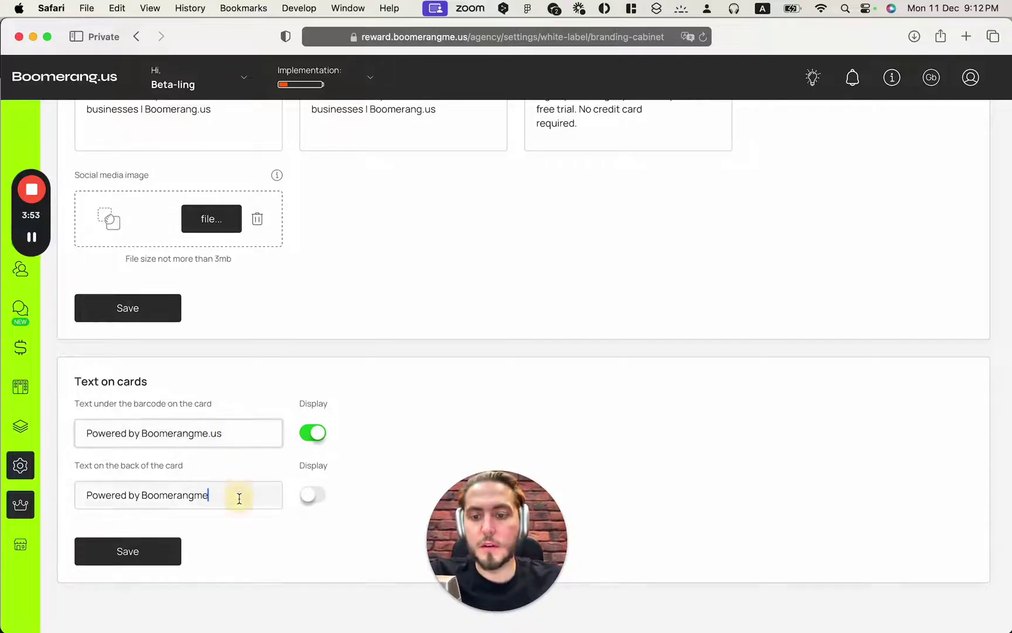
pyautogui.write('.us')
pyautogui.click(311, 495)
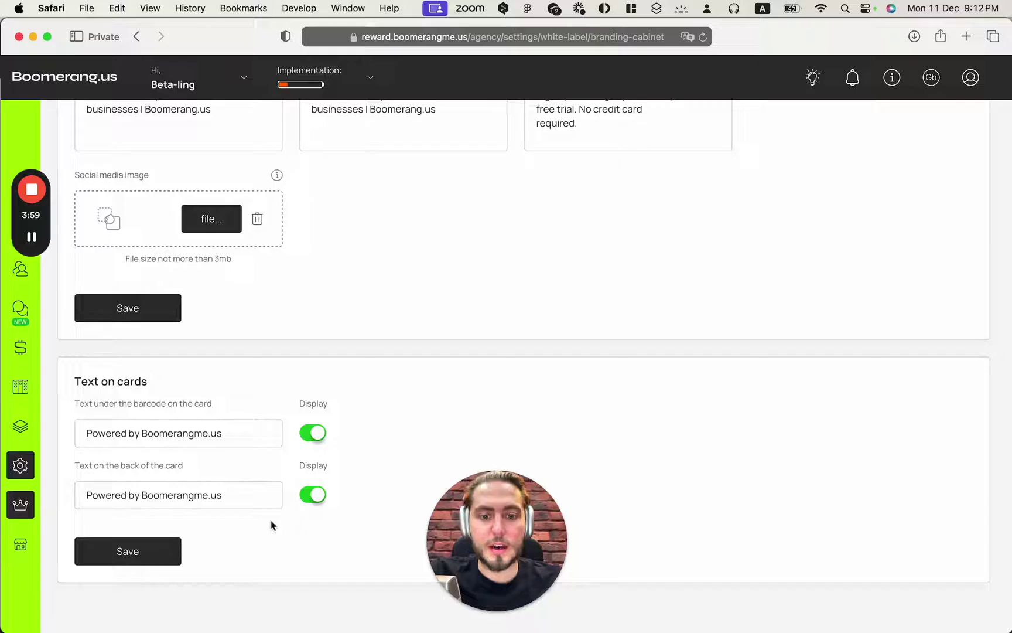
pyautogui.click(167, 544)
pyautogui.moveTo(497, 547); pyautogui.dragTo(90, 547)
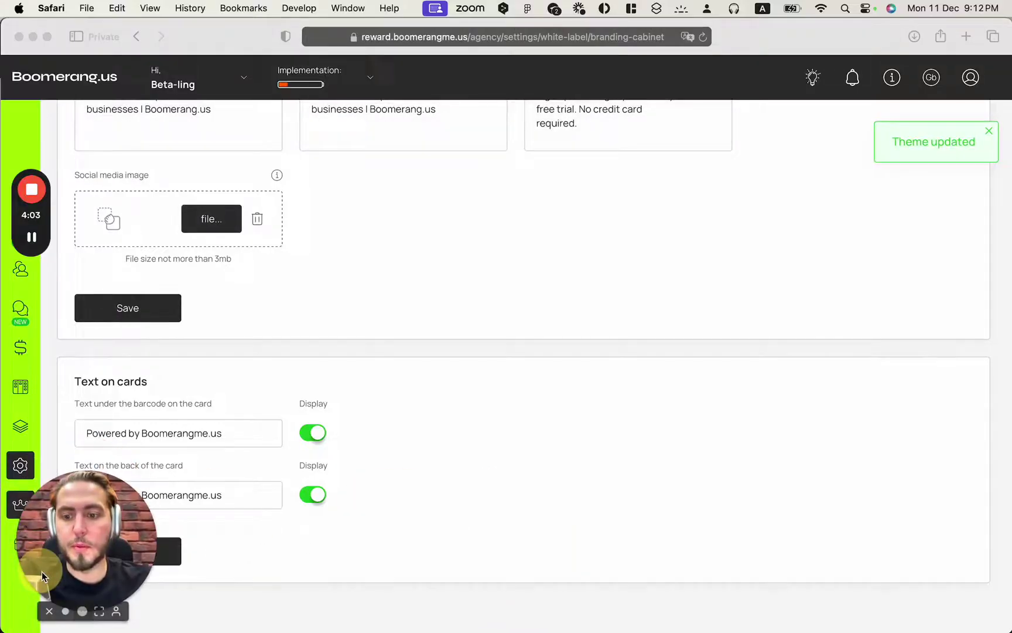
# Open the scanner branding settings and examine the color fields, logotype slot and app icon file selection
pyautogui.scroll(6, 374, 382)
pyautogui.scroll(10, 372, 382)
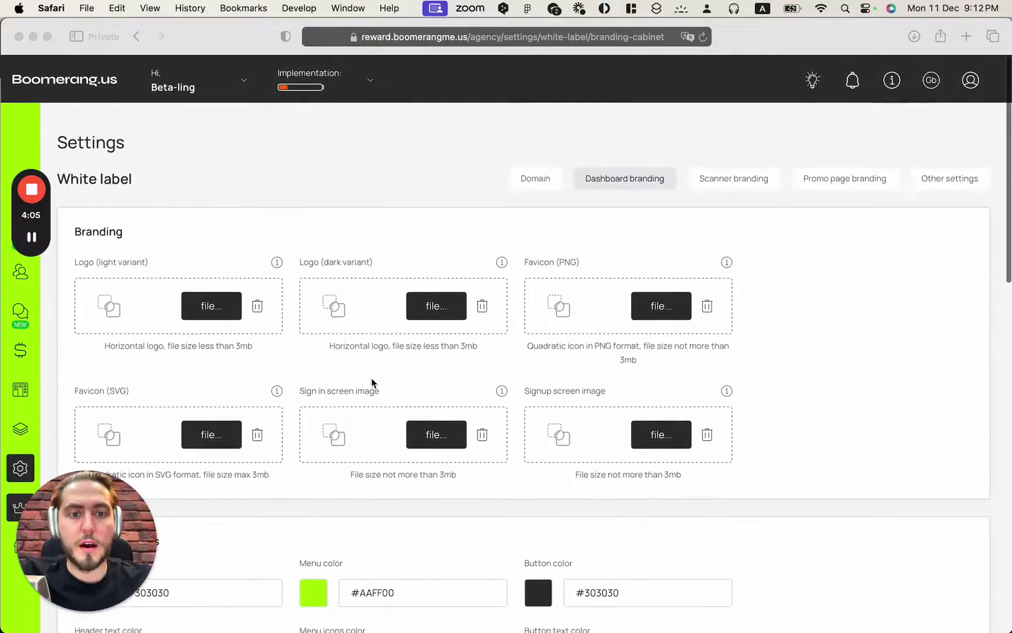
pyautogui.click(740, 188)
pyautogui.click(740, 187)
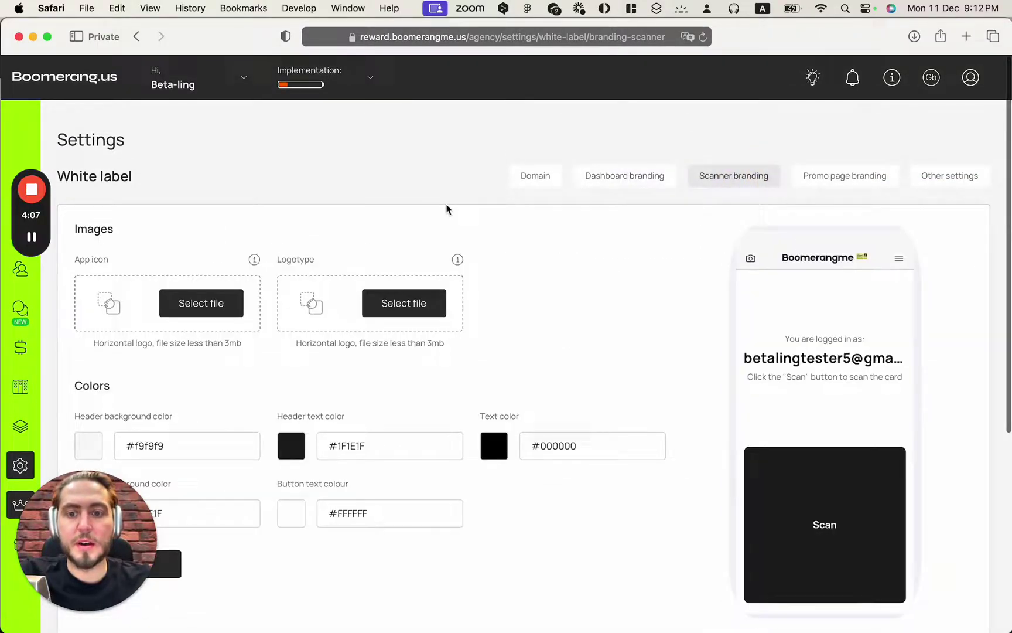
pyautogui.scroll(-2, 445, 206)
pyautogui.scroll(2, 363, 277)
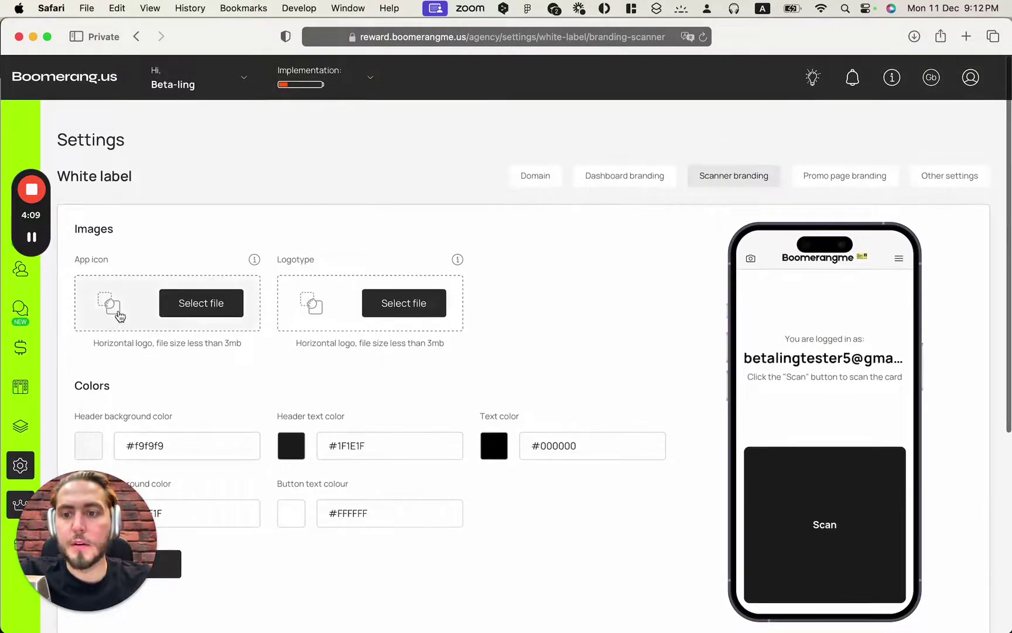
pyautogui.click(121, 317)
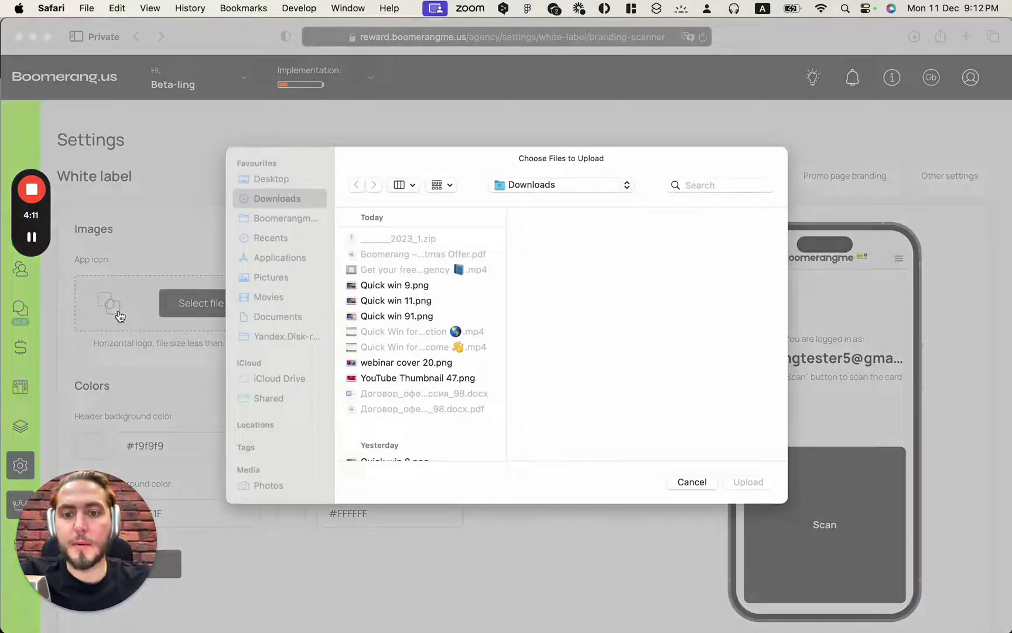
pyautogui.press('Escape')
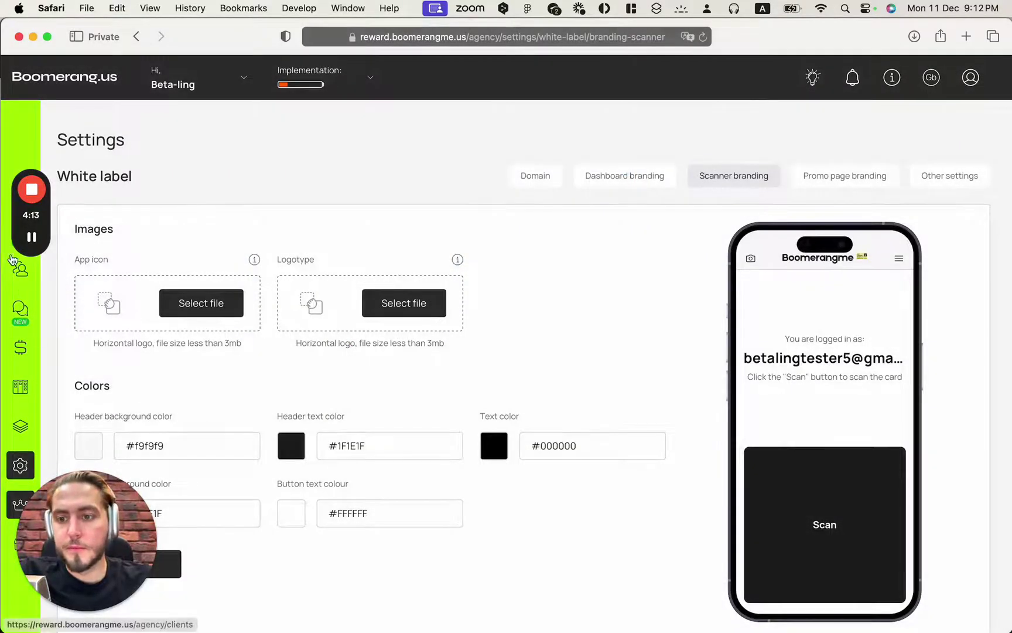
pyautogui.click(32, 236)
pyautogui.click(32, 237)
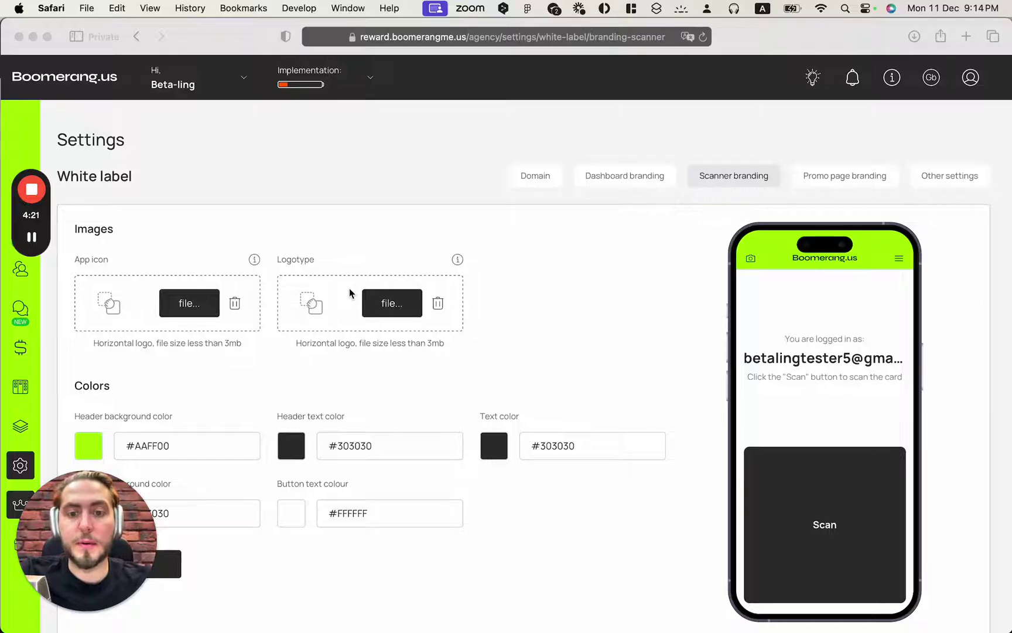
# Review the scanner branding images and colors, and open the scanner app to check the branding live
pyautogui.scroll(-1, 350, 293)
pyautogui.scroll(-1, 511, 318)
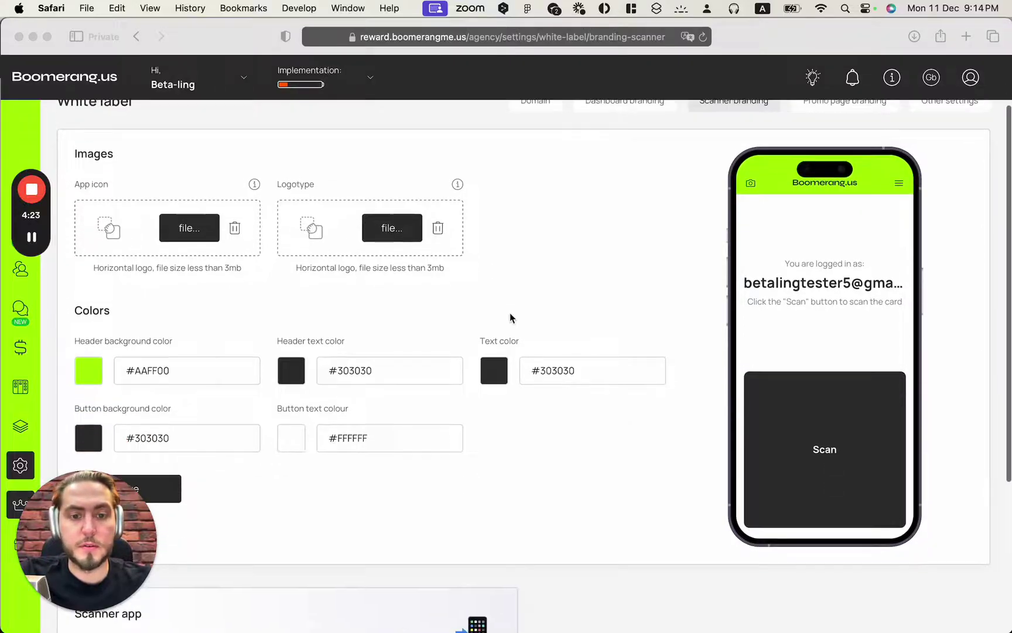
pyautogui.scroll(-2, 509, 312)
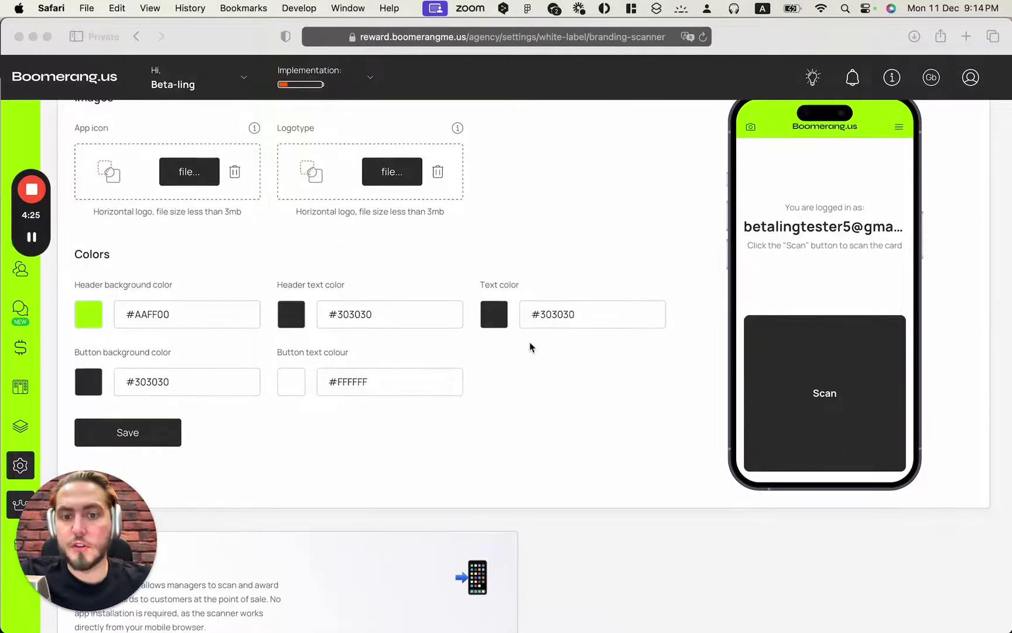
pyautogui.scroll(-5, 530, 347)
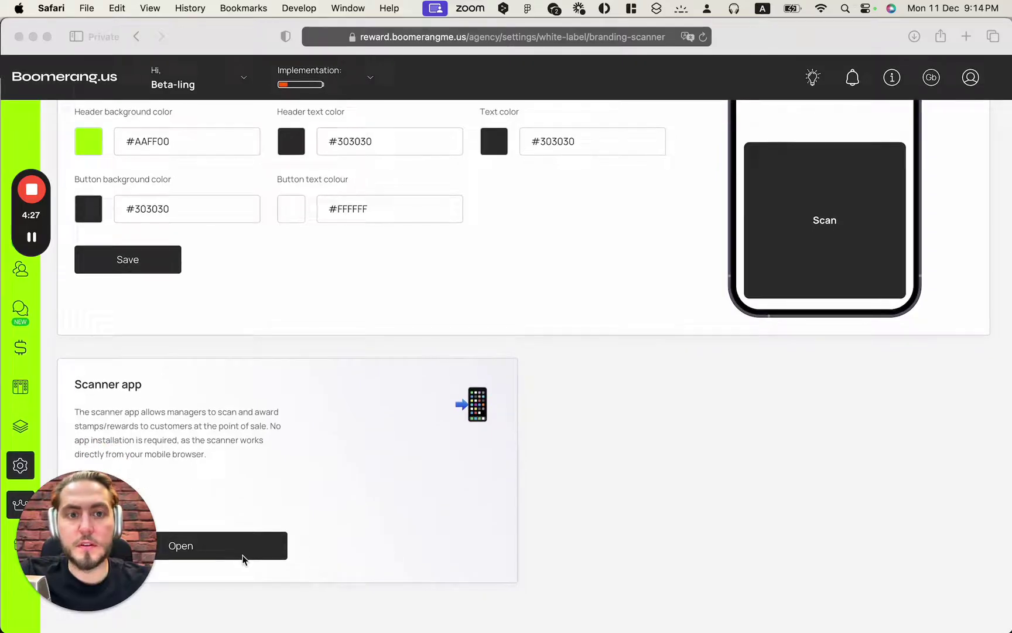
pyautogui.click(244, 559)
pyautogui.click(244, 559)
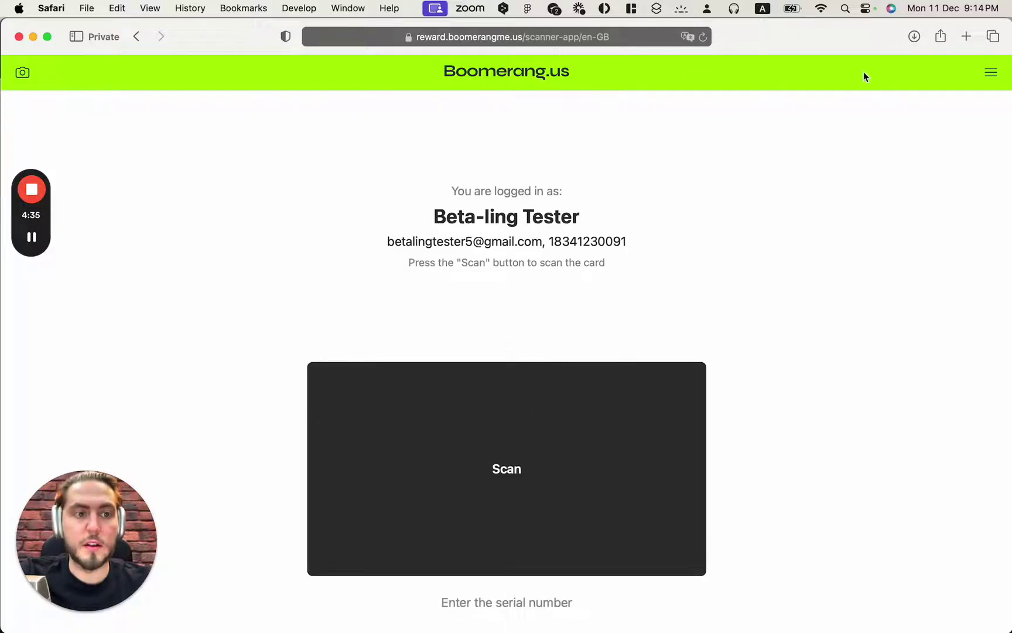
# Check the scanner app's navigation menu, close it and return to the scanner branding settings
pyautogui.click(990, 71)
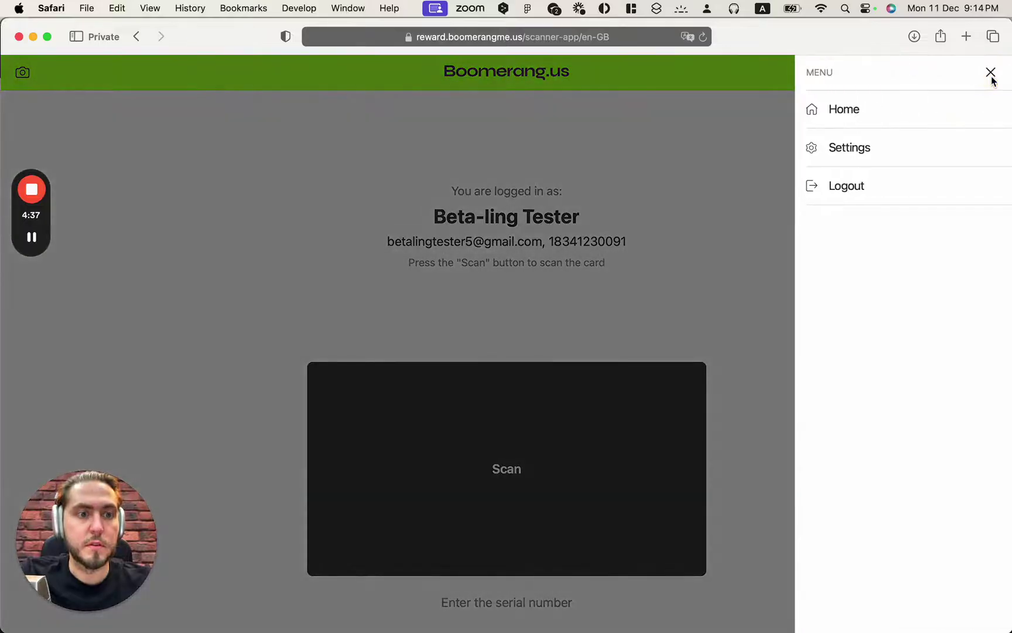
pyautogui.click(992, 72)
pyautogui.click(137, 37)
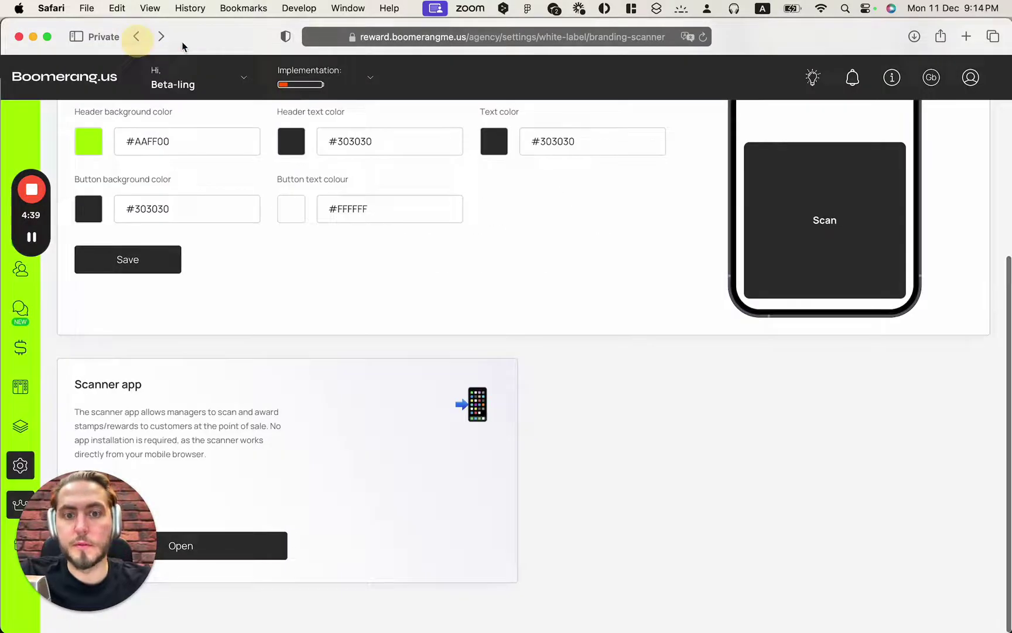
# Open the promo page branding settings and examine the interface color fields
pyautogui.scroll(5, 601, 380)
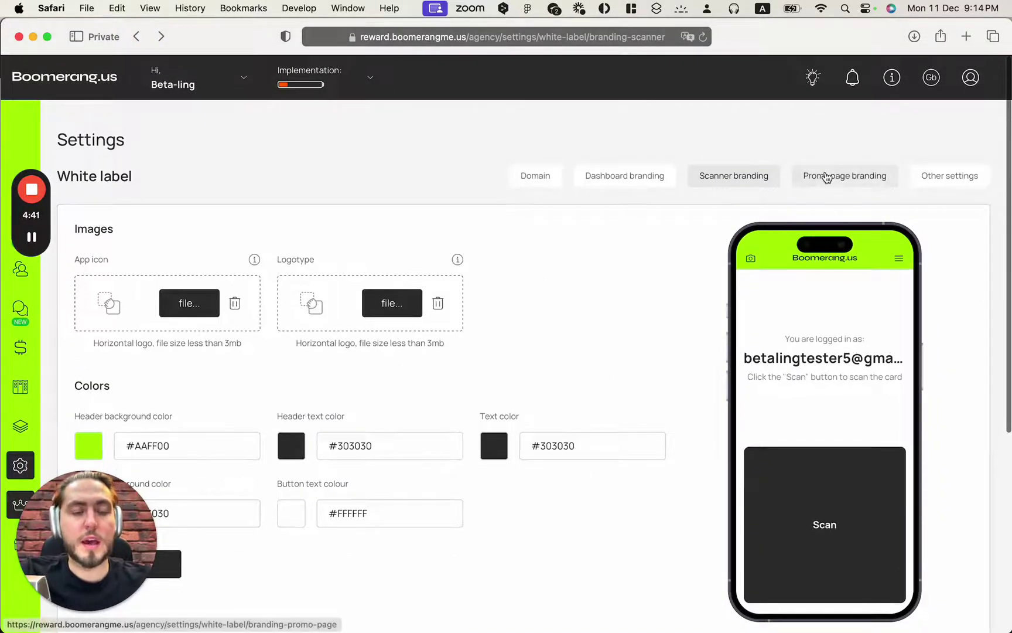
pyautogui.click(826, 177)
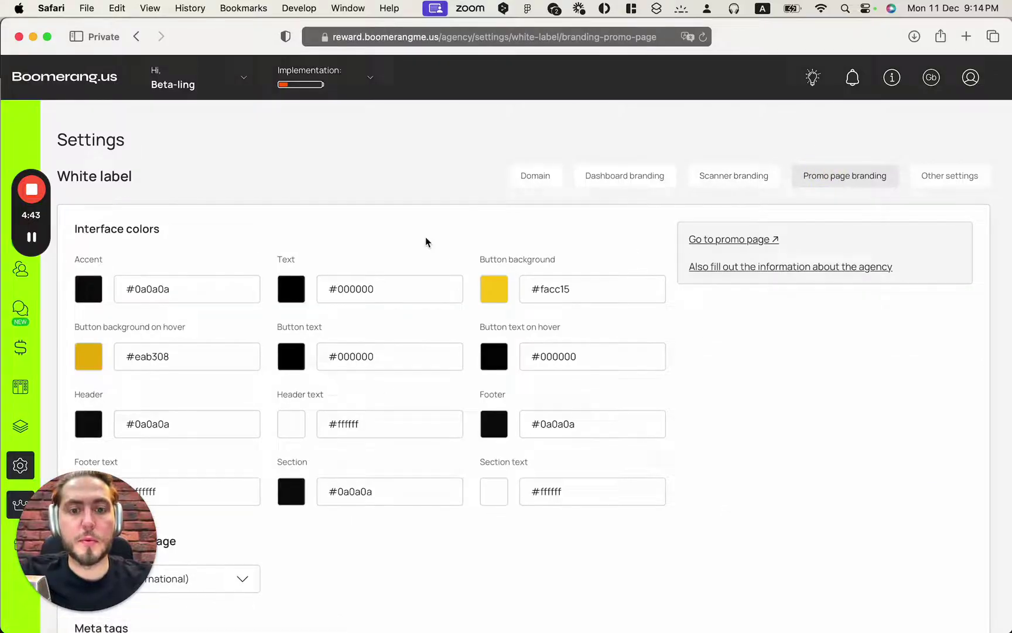
pyautogui.scroll(-2, 426, 242)
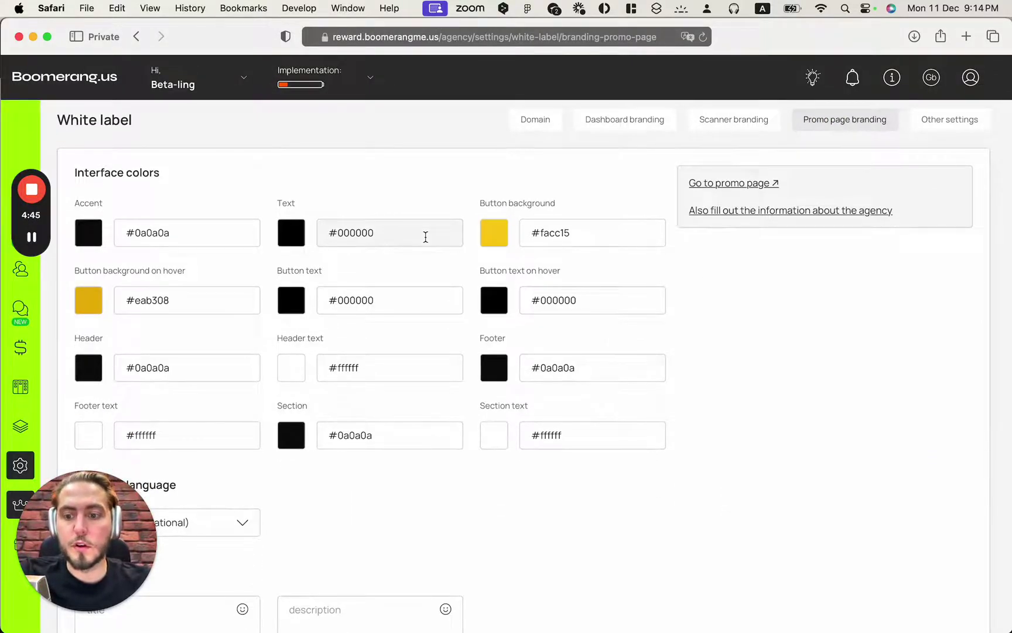
pyautogui.scroll(2, 289, 261)
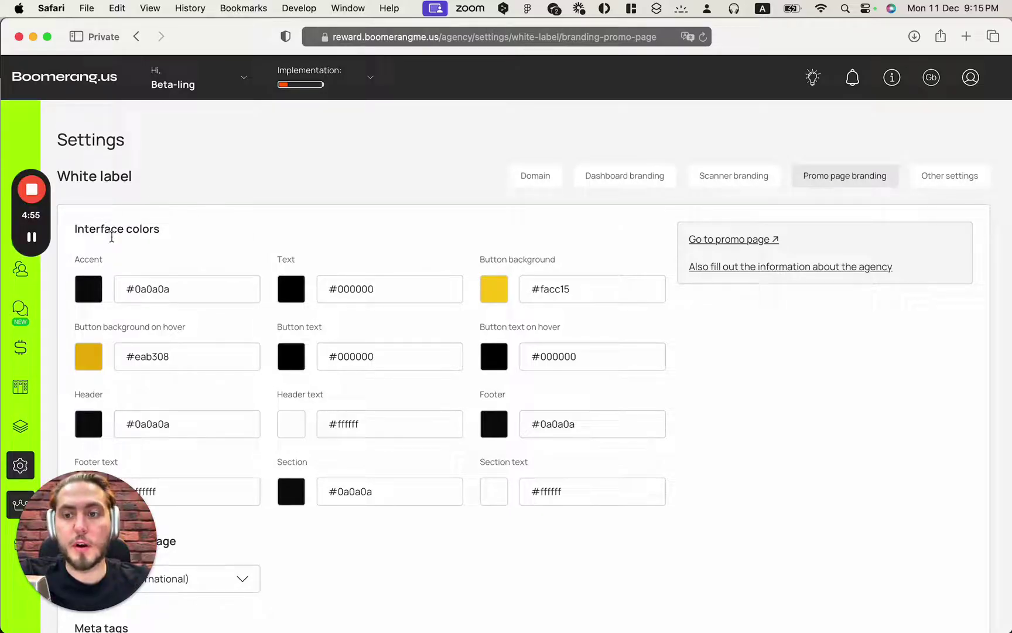
pyautogui.scroll(-2, 233, 217)
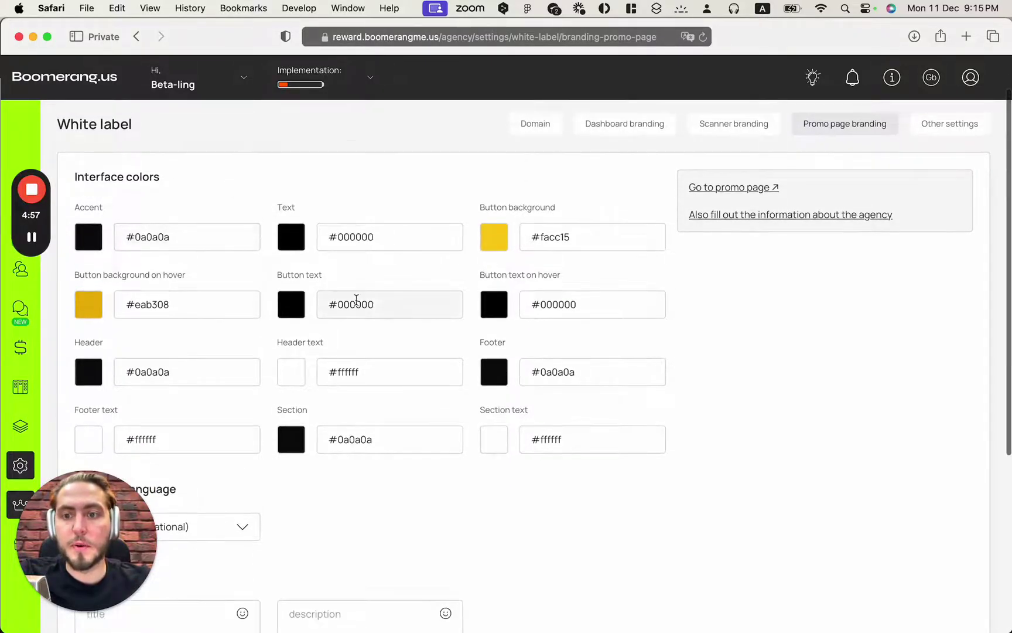
pyautogui.scroll(1, 234, 270)
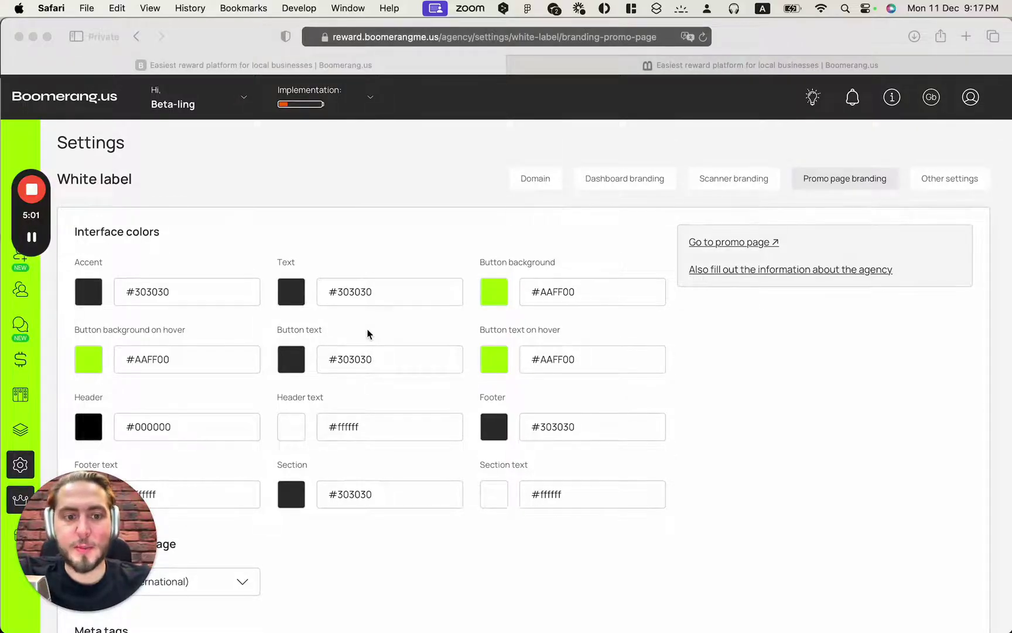
# Review the promo page's filled-in interface colors, interface language and meta tags
pyautogui.scroll(-2, 369, 332)
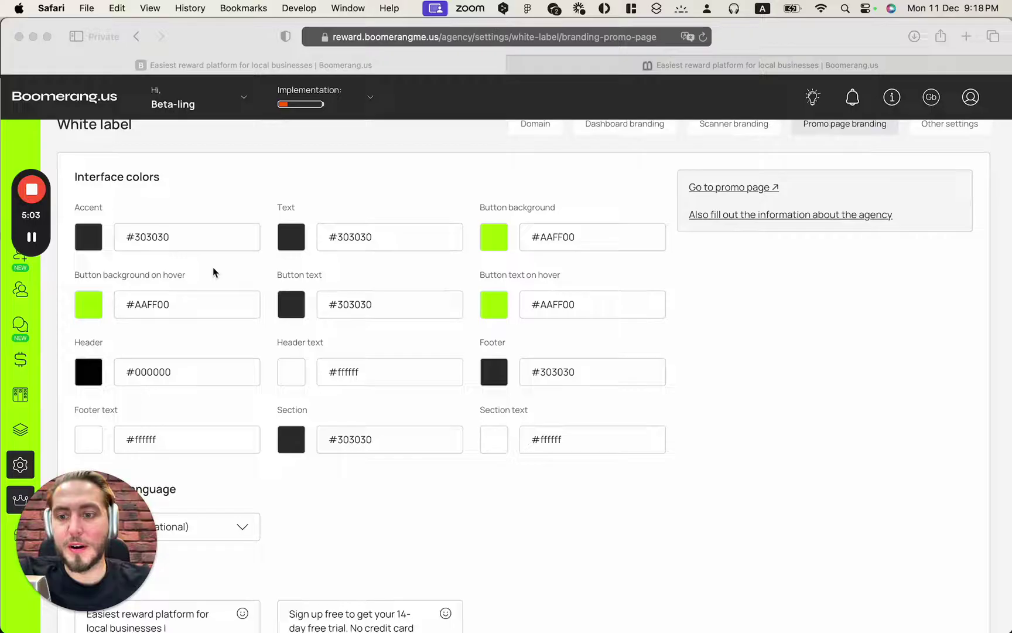
pyautogui.scroll(-10, 212, 270)
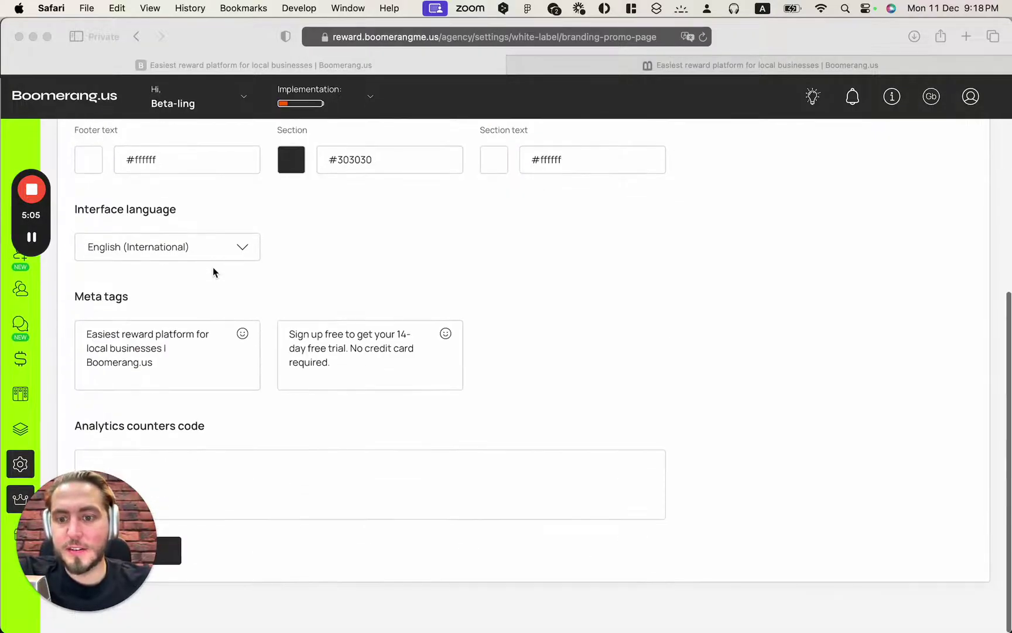
pyautogui.click(156, 358)
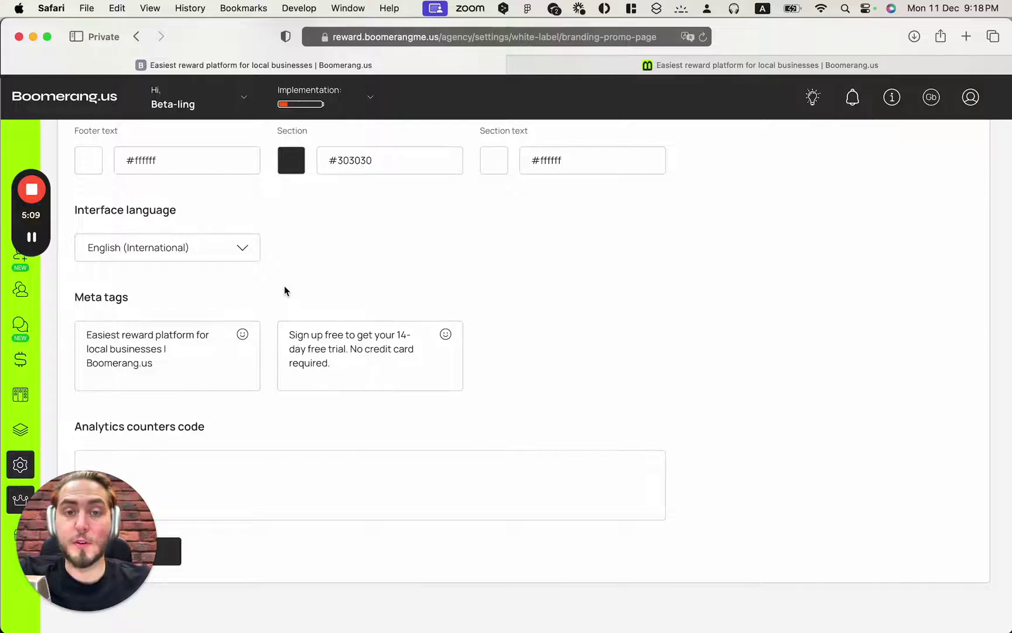
pyautogui.scroll(-2, 283, 290)
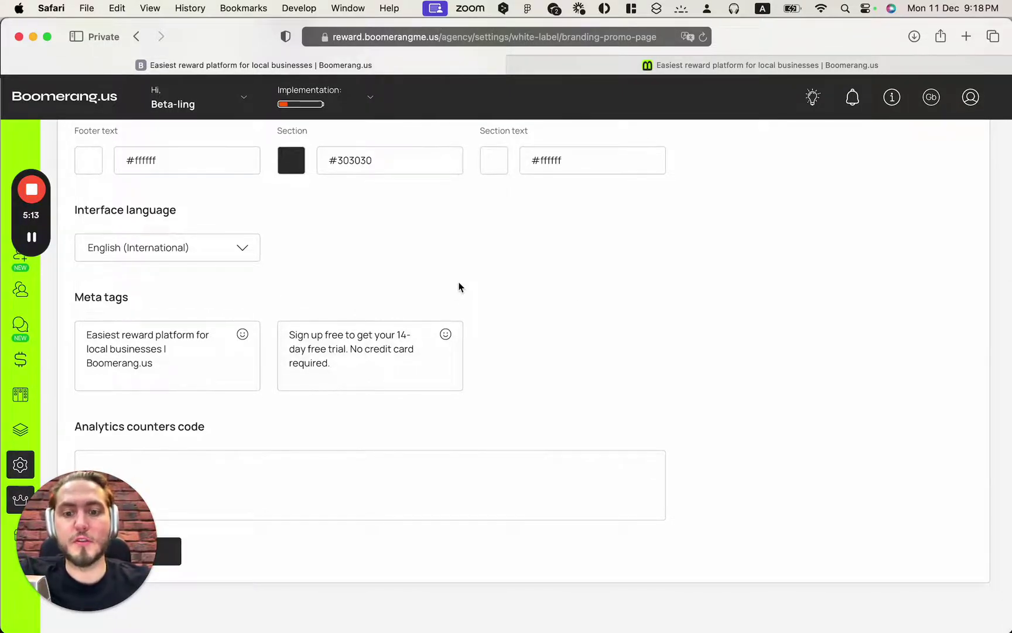
pyautogui.scroll(-2, 459, 288)
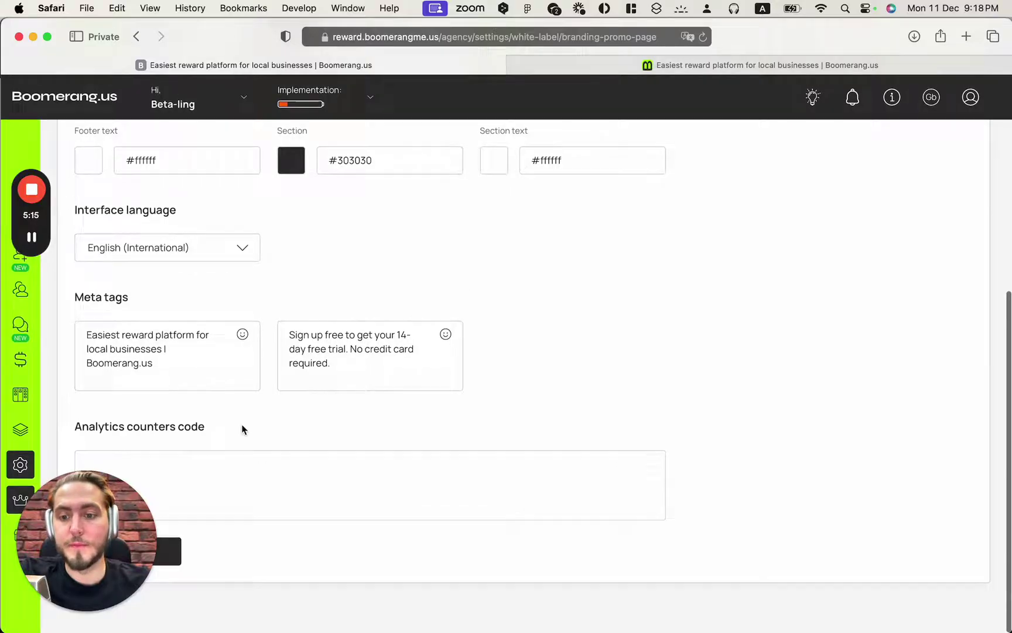
# Activate the empty analytics counters code field of the promo page branding
pyautogui.click(235, 467)
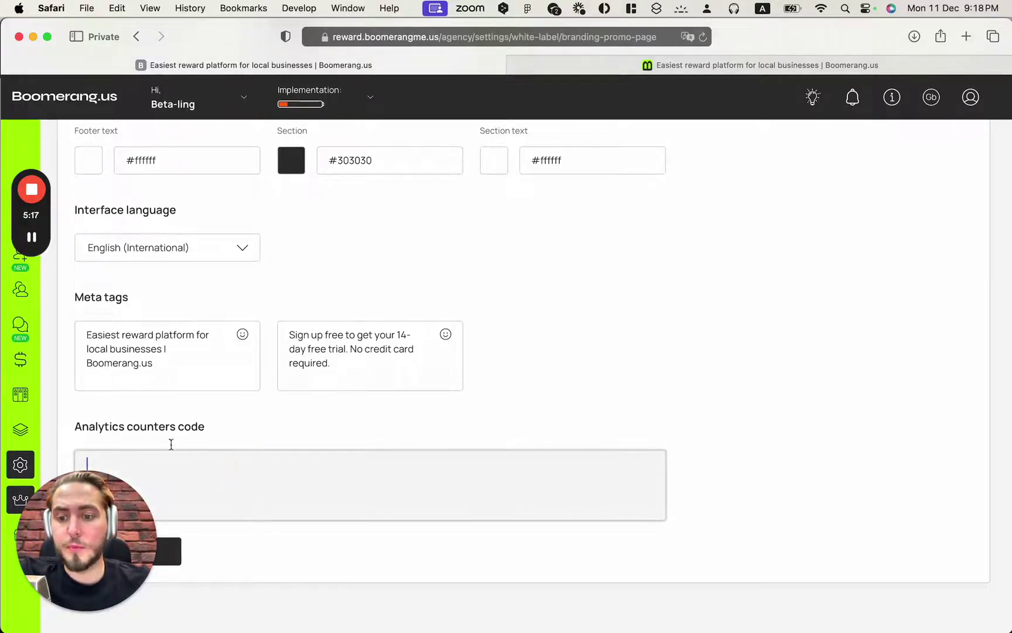
pyautogui.moveTo(94, 428); pyautogui.dragTo(249, 497)
pyautogui.click(204, 425)
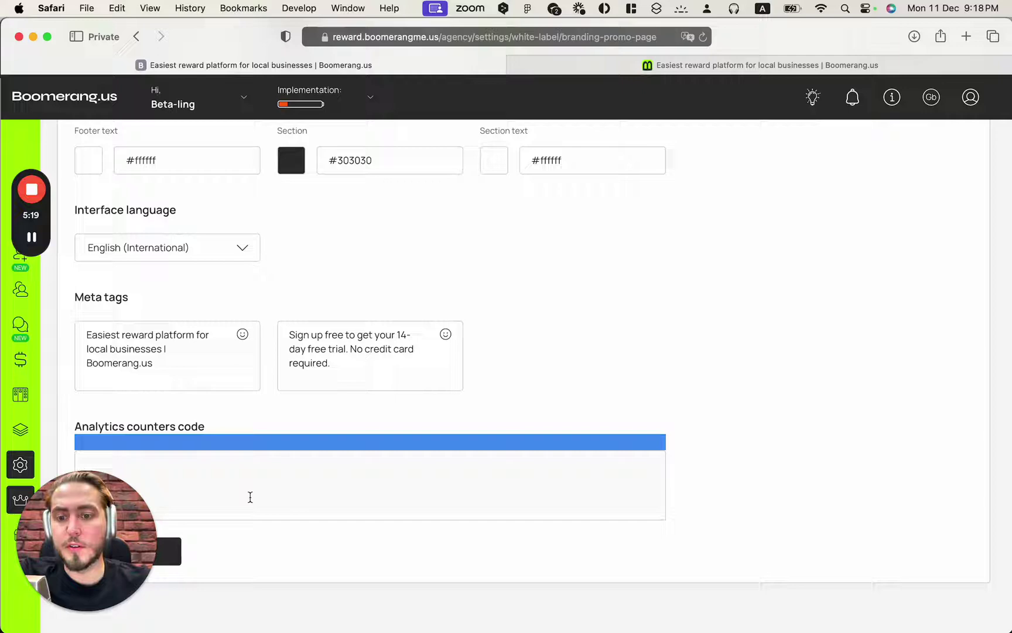
pyautogui.click(250, 498)
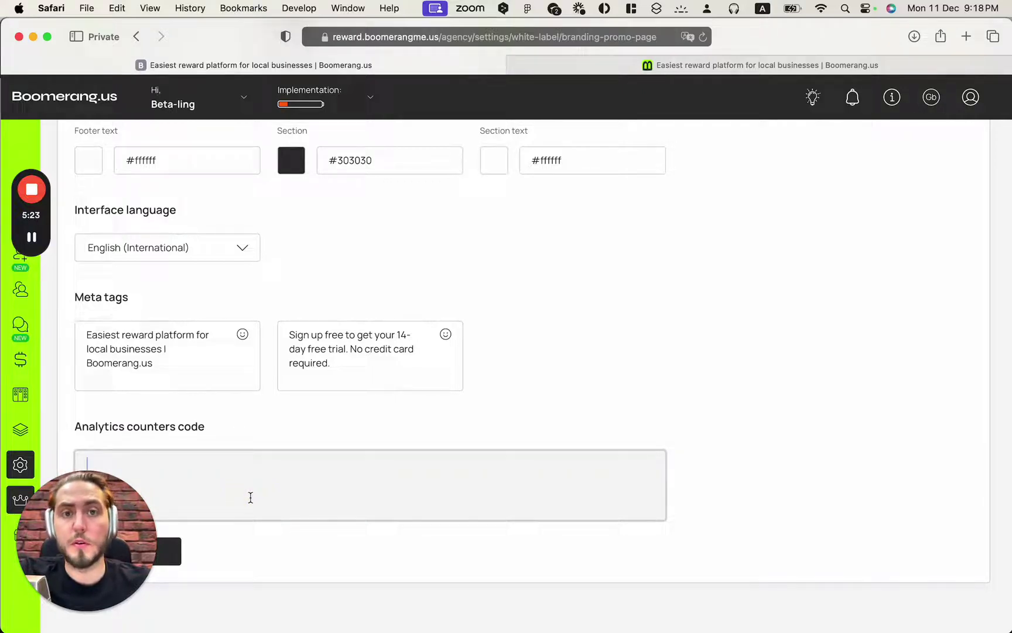
# Open the promo page from its branding settings in a new tab and close the older promo page tab
pyautogui.scroll(2, 250, 497)
pyautogui.scroll(8, 251, 501)
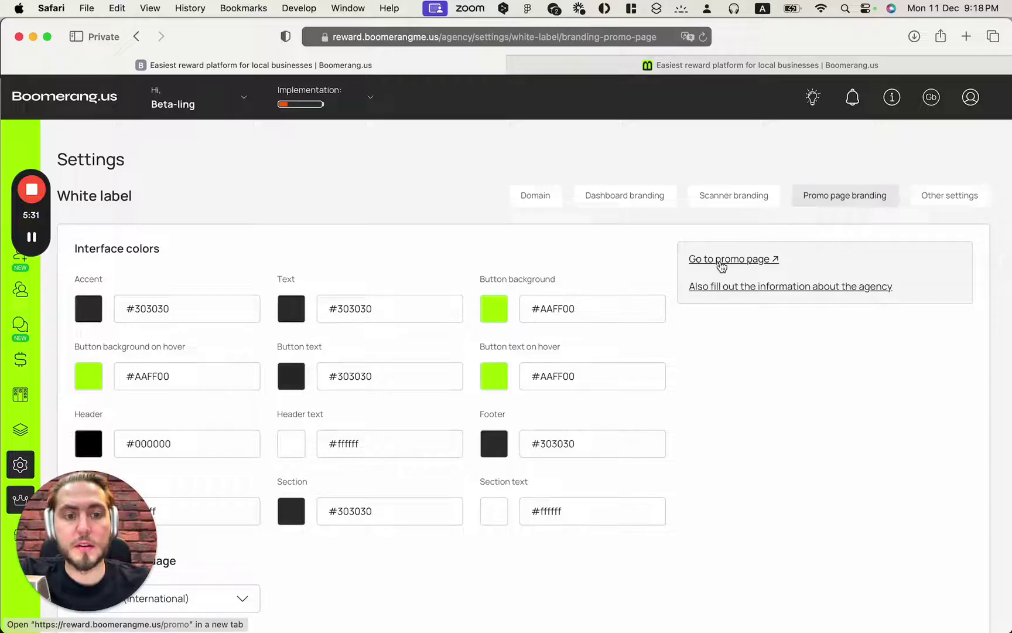
pyautogui.click(721, 262)
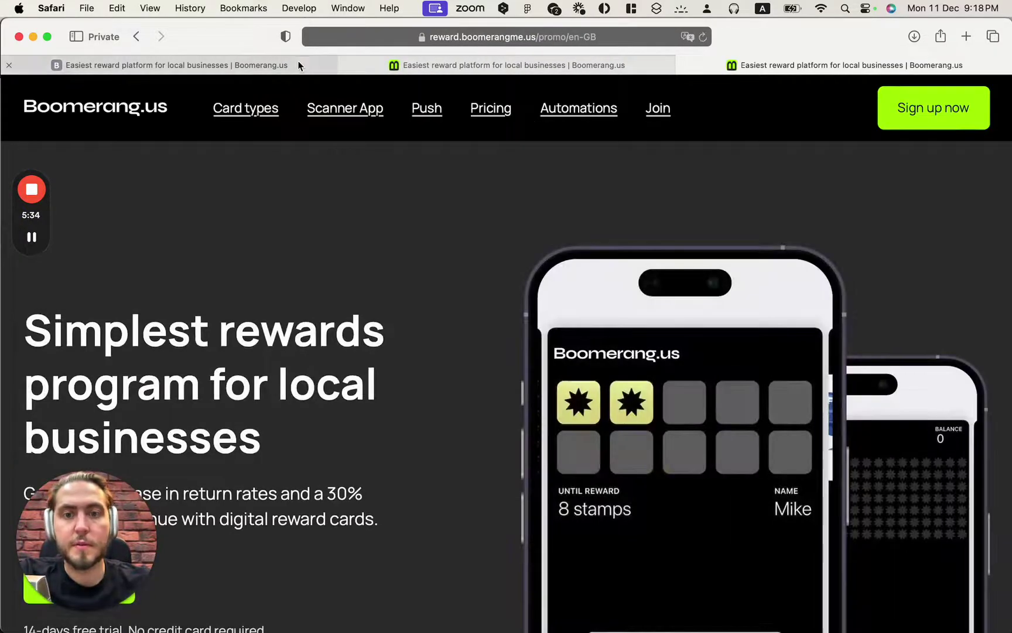
pyautogui.click(346, 65)
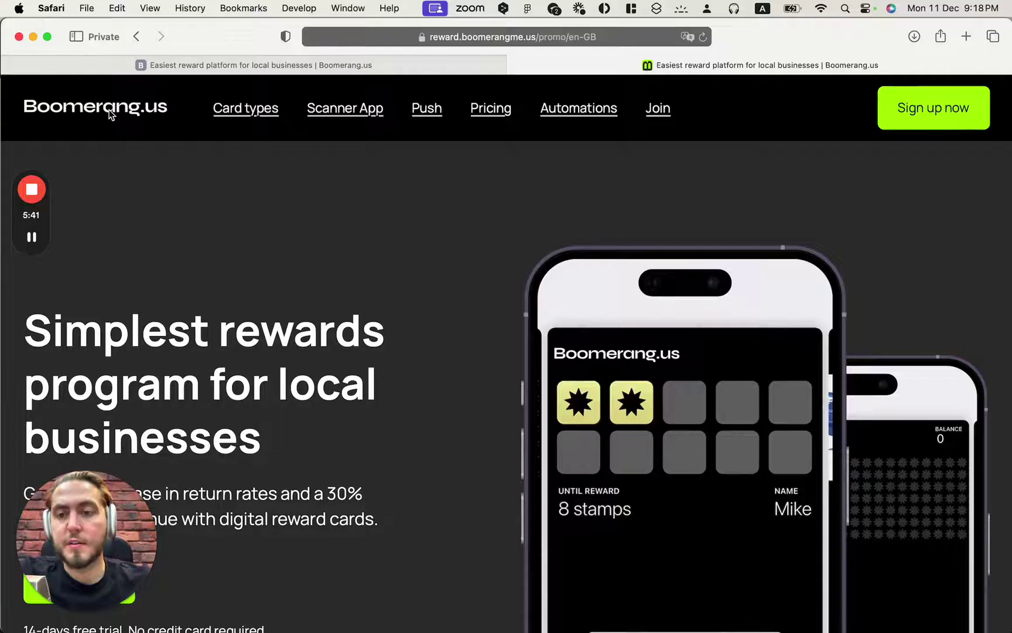
# Examine the promo page's header logo, sign-up buttons and opening section with the branded card mockup
pyautogui.scroll(-1, 375, 264)
pyautogui.scroll(1, 615, 199)
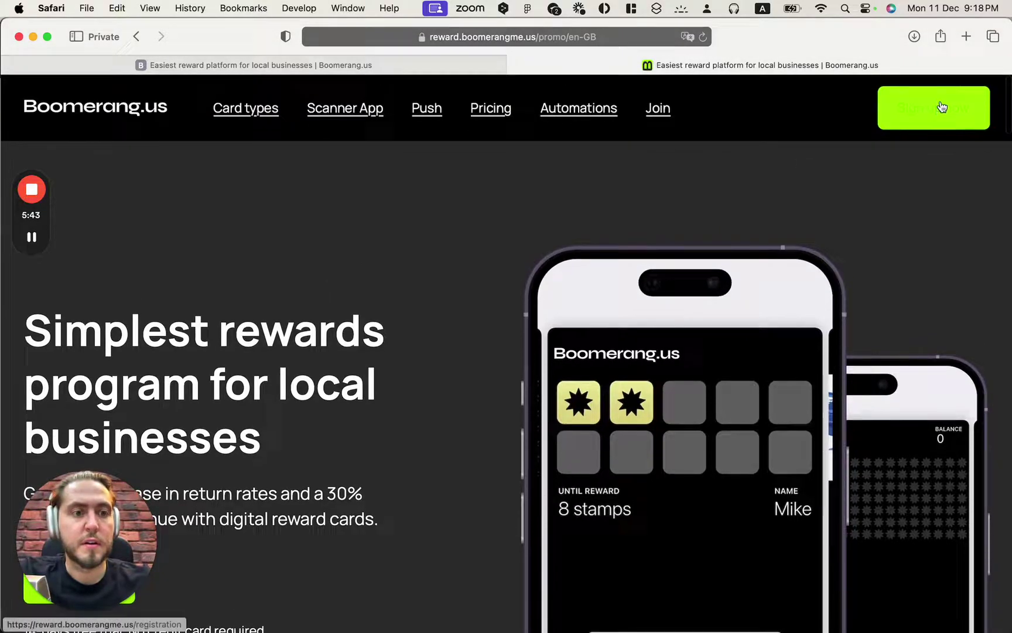
pyautogui.scroll(-3, 528, 254)
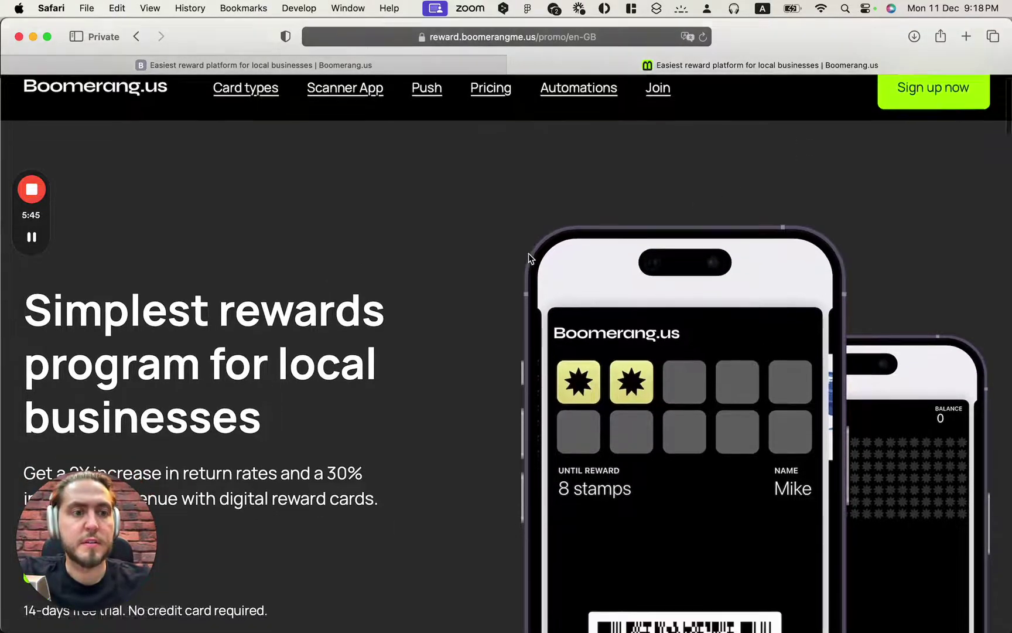
pyautogui.scroll(-2, 528, 253)
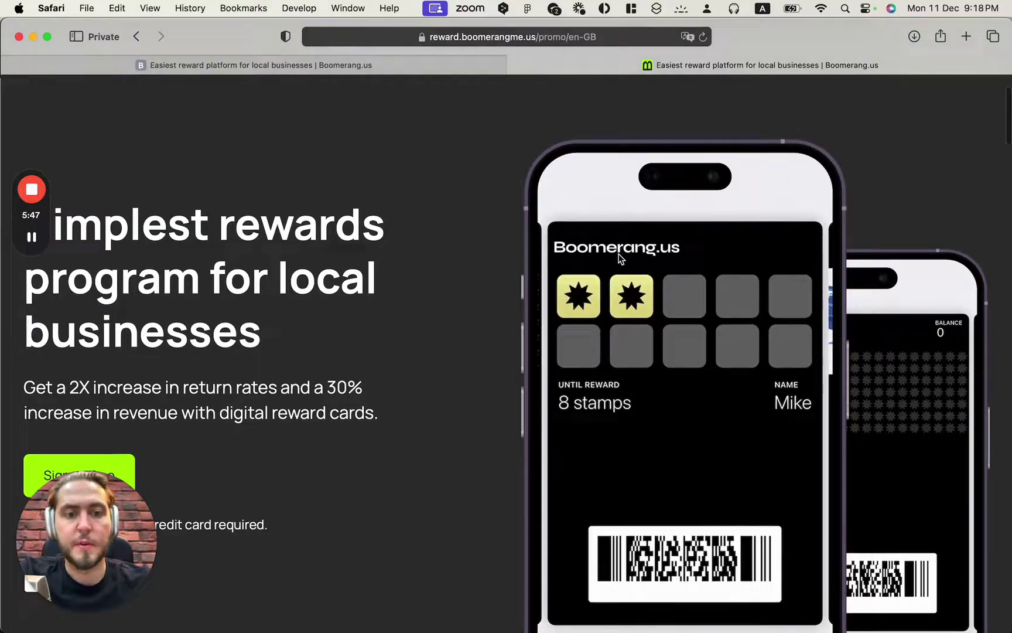
pyautogui.moveTo(621, 259); pyautogui.dragTo(663, 253)
pyautogui.scroll(-5, 505, 256)
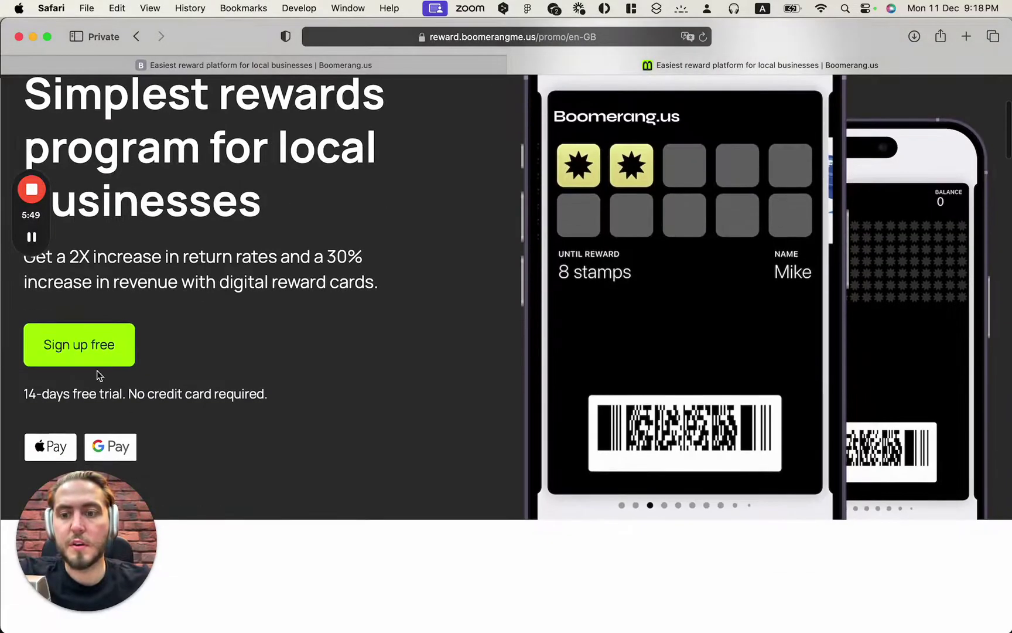
# Look through the promo page's card types, scanner app, push notification and pricing sections
pyautogui.scroll(-5, 413, 287)
pyautogui.scroll(-8, 413, 287)
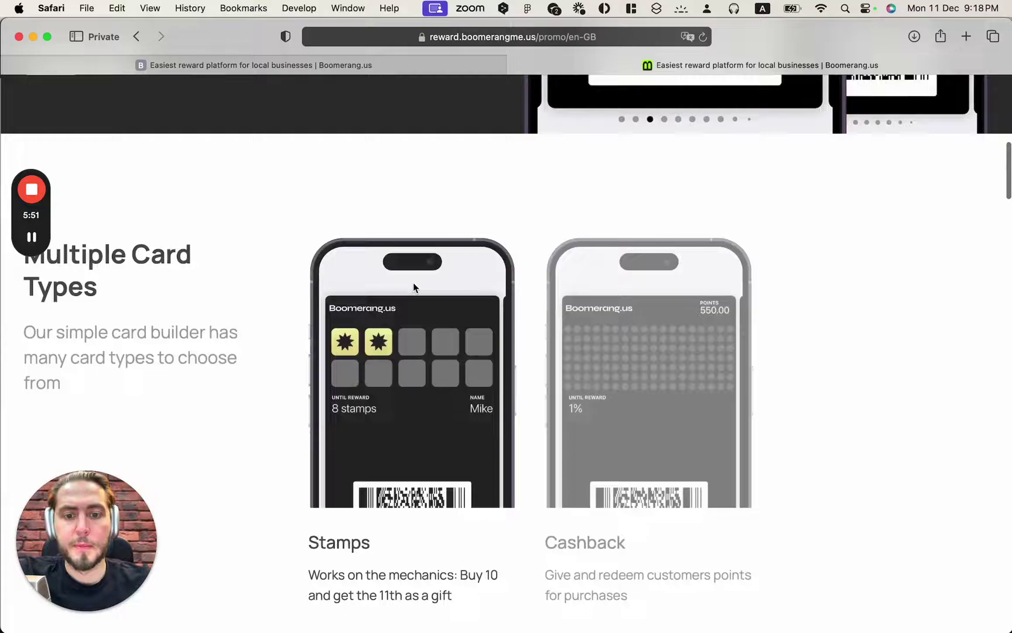
pyautogui.scroll(10, 410, 293)
pyautogui.scroll(-12, 428, 290)
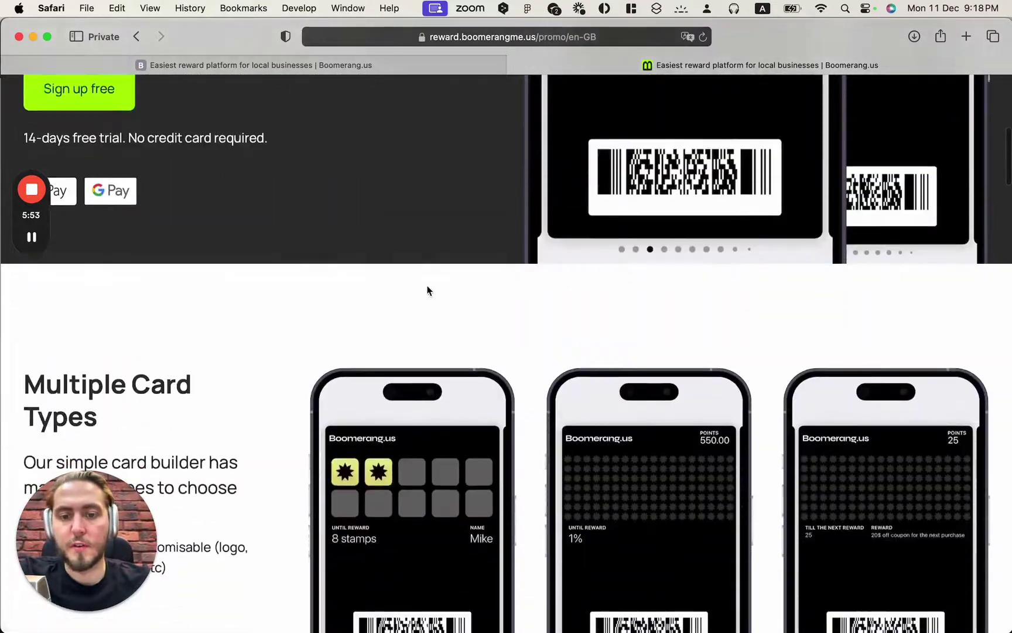
pyautogui.scroll(-15, 428, 290)
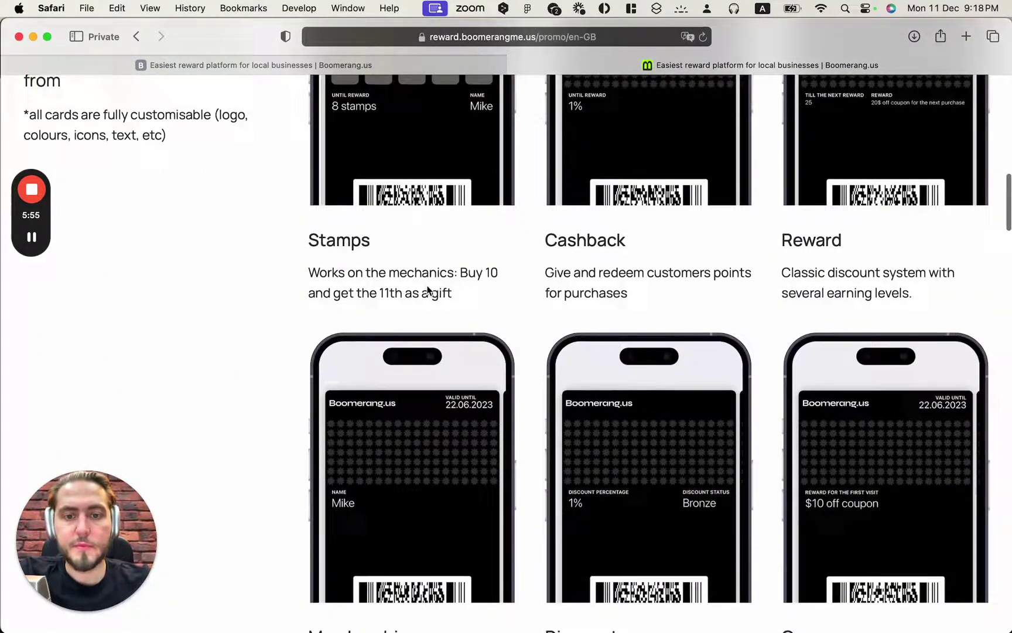
pyautogui.scroll(-15, 428, 290)
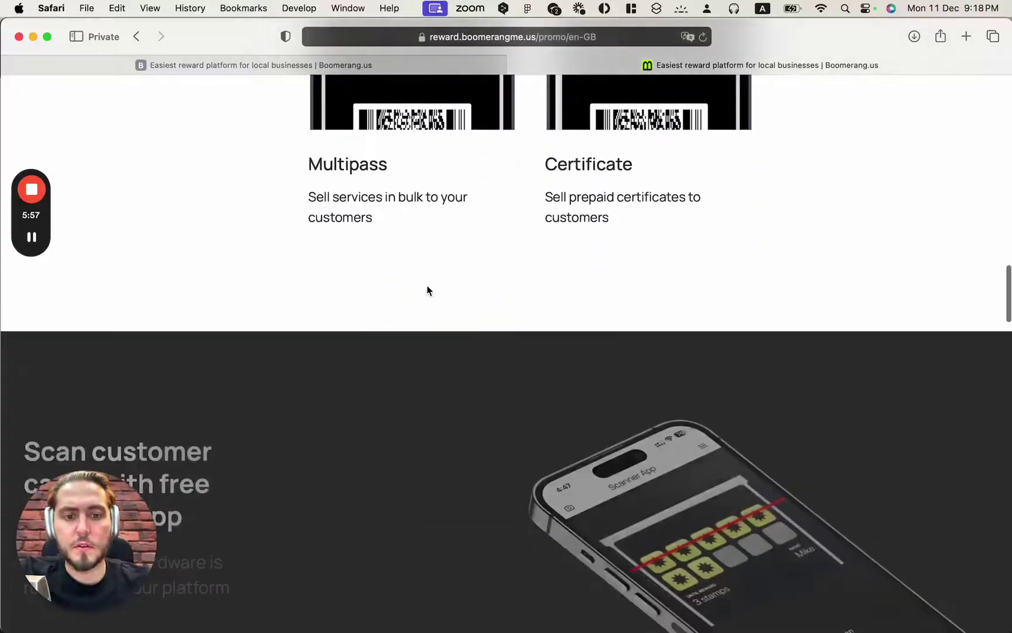
pyautogui.scroll(-13, 428, 290)
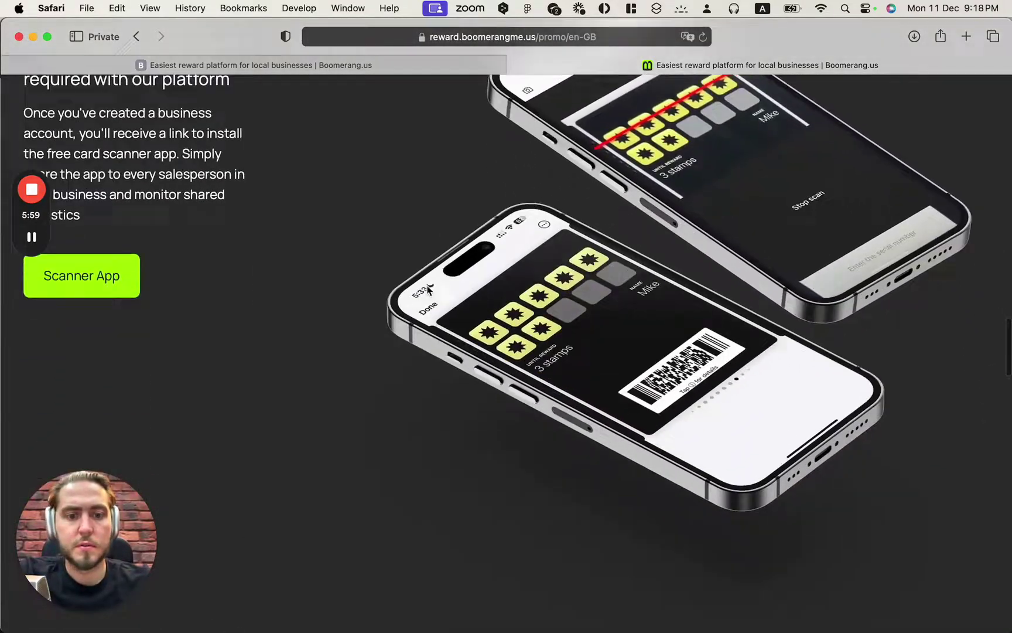
pyautogui.scroll(-15, 430, 290)
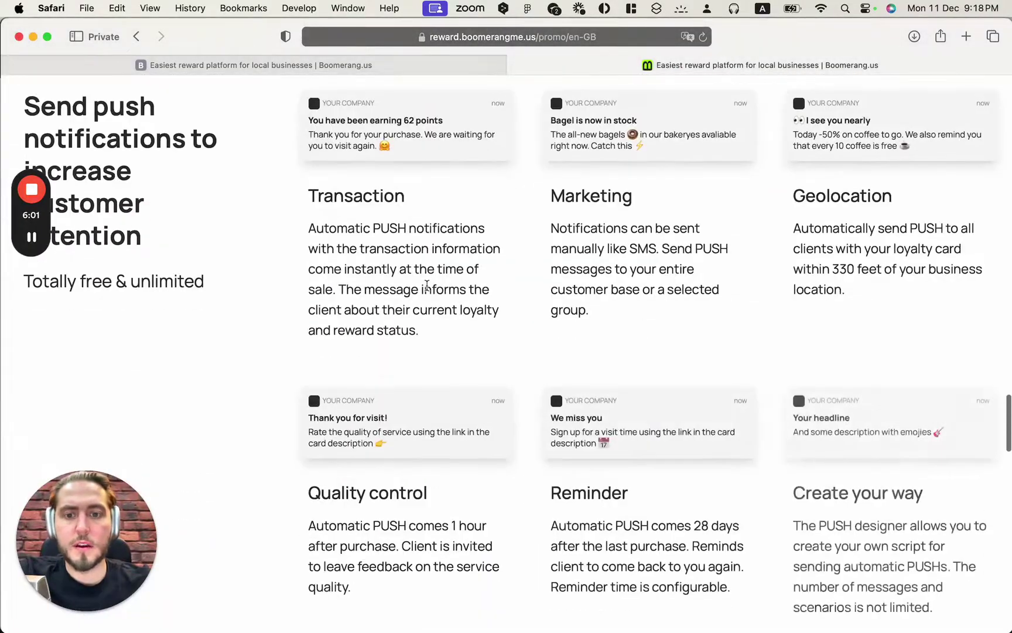
pyautogui.scroll(-3, 427, 286)
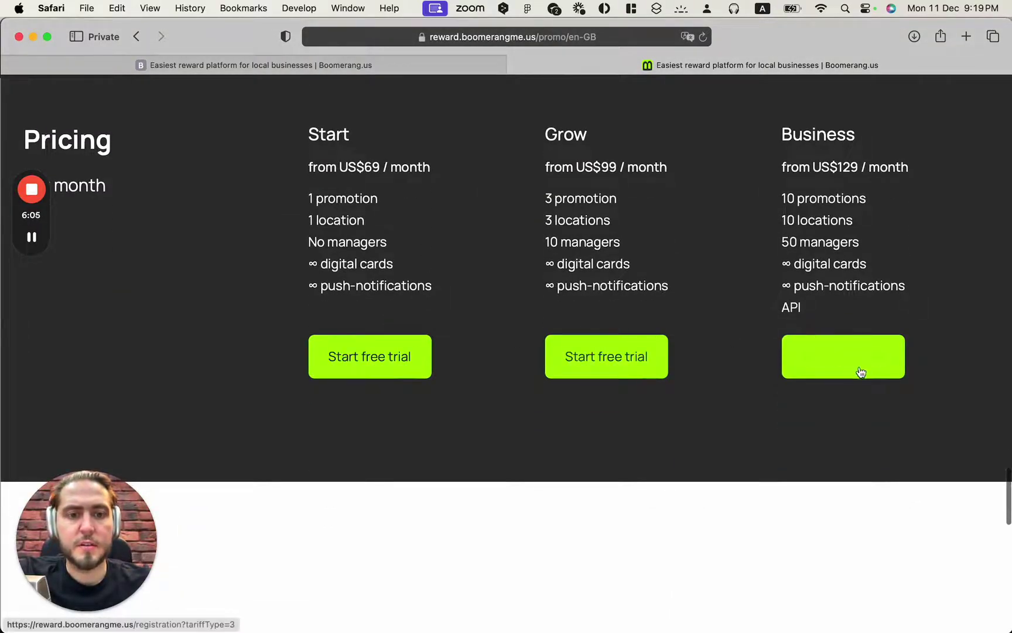
# Examine the promo page's pricing plans, the workflow automation section and the closing free sign-up section
pyautogui.scroll(2, 832, 398)
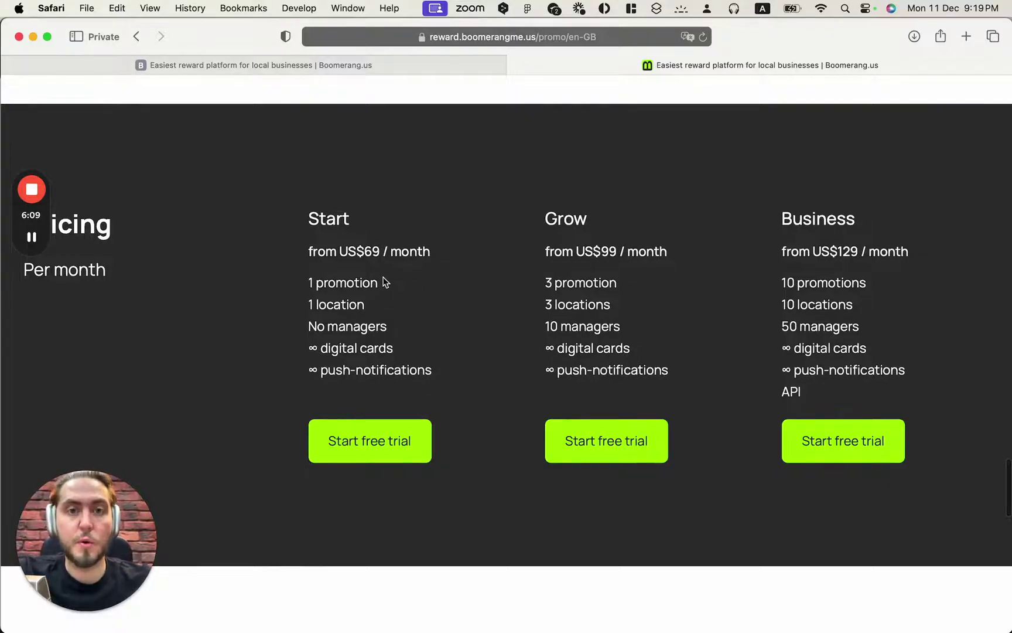
pyautogui.moveTo(368, 255); pyautogui.dragTo(484, 254)
pyautogui.click(484, 253)
pyautogui.scroll(-9, 484, 253)
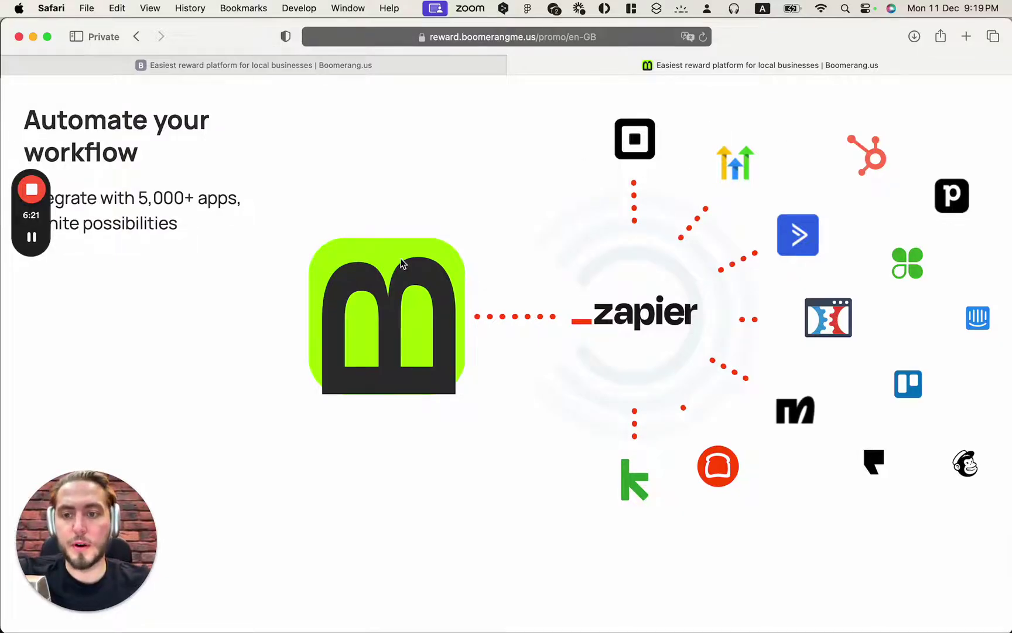
pyautogui.scroll(-10, 402, 264)
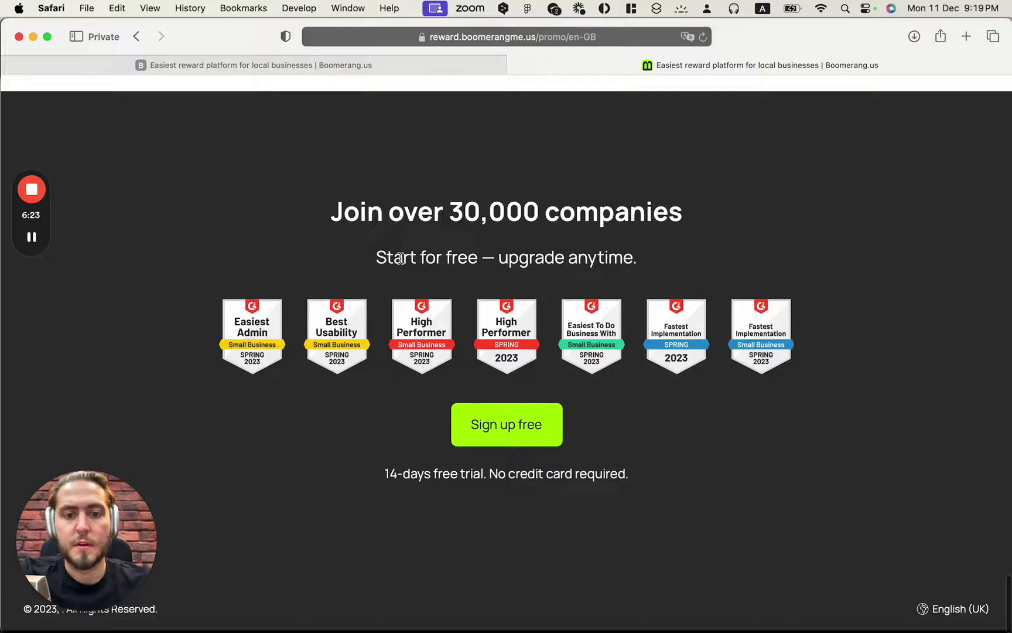
# Close the promo page tab and open the white label's other settings
pyautogui.scroll(15, 515, 429)
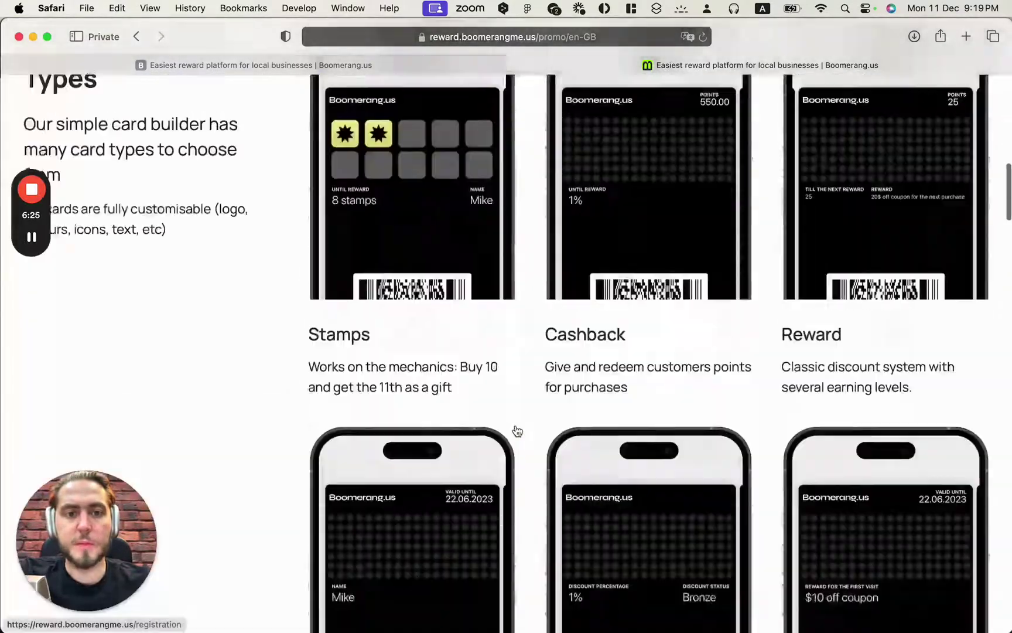
pyautogui.scroll(10, 517, 431)
pyautogui.press('super+w')
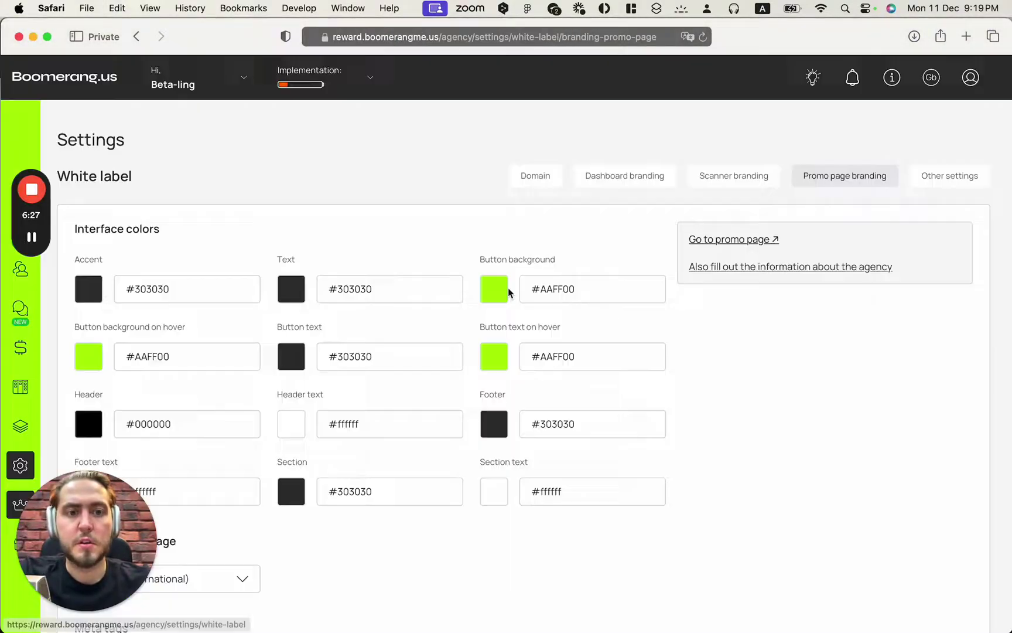
pyautogui.click(954, 179)
# Look through the connectable services, from Sendgrid, Twilio SMS and Mailgun down to Custom SMTP and First Promoter
pyautogui.scroll(-3, 346, 362)
pyautogui.scroll(-3, 345, 365)
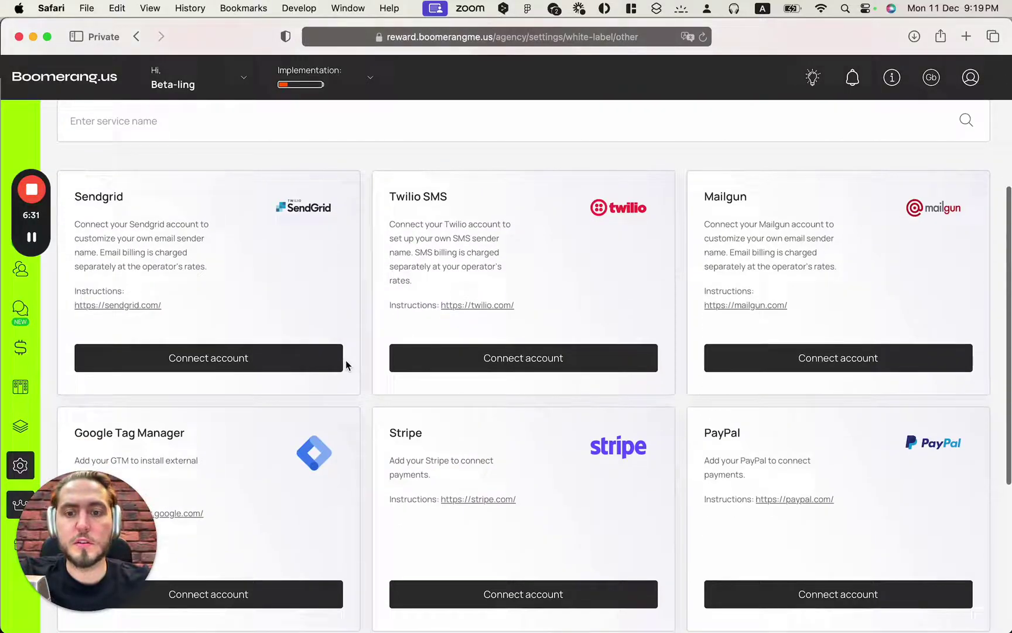
pyautogui.click(99, 515)
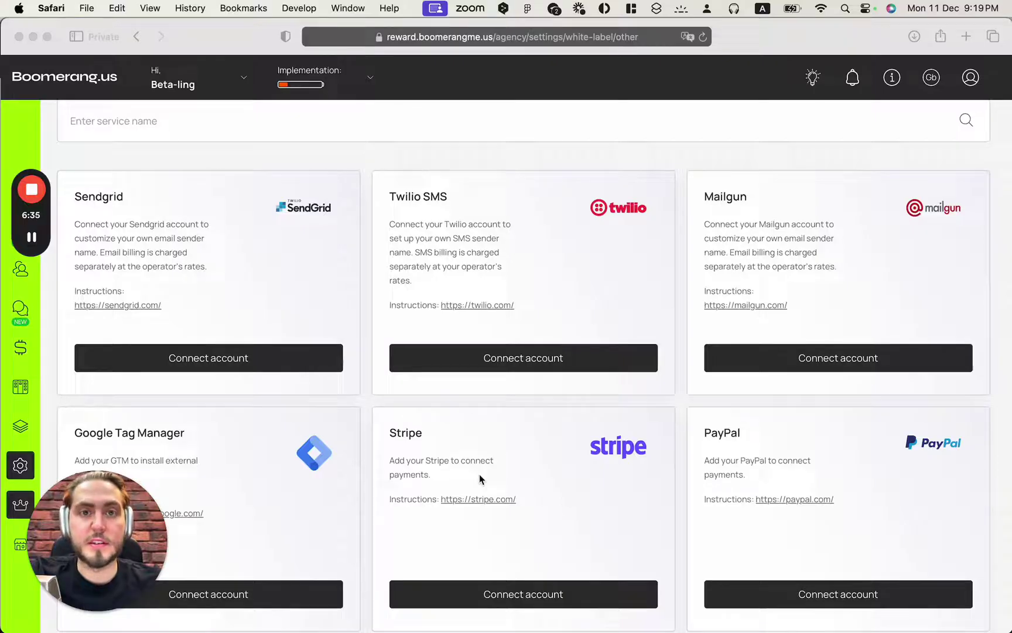
pyautogui.scroll(-5, 480, 474)
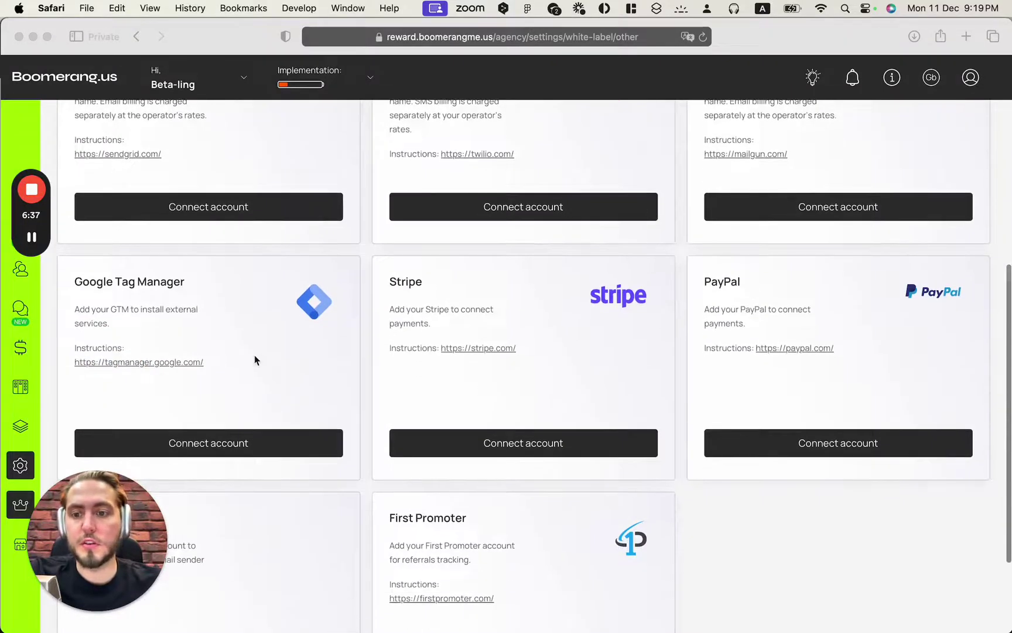
pyautogui.scroll(-4, 276, 356)
pyautogui.moveTo(389, 384); pyautogui.dragTo(467, 384)
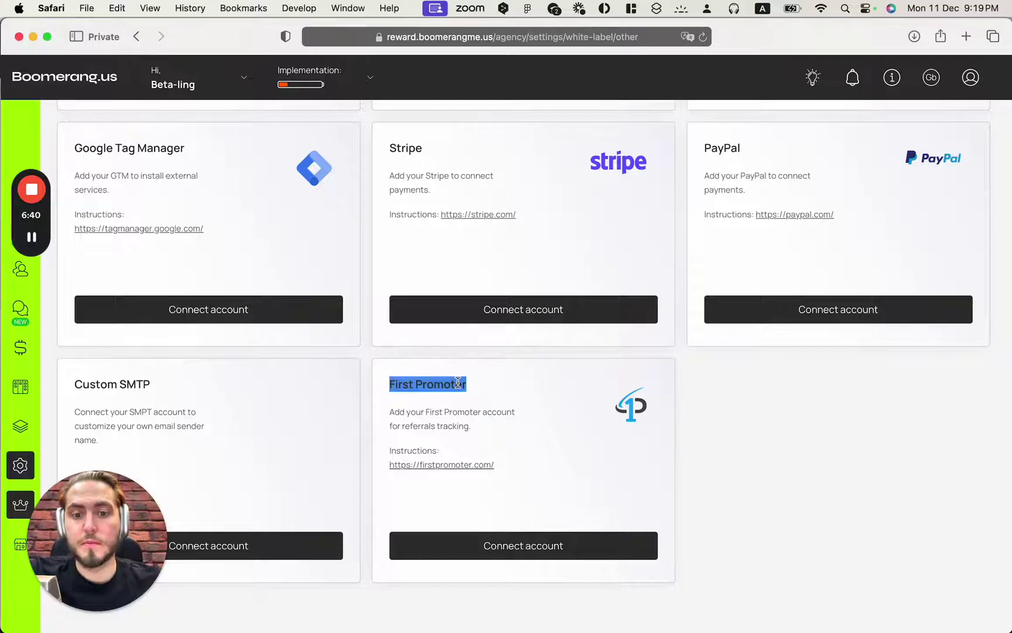
pyautogui.click(582, 370)
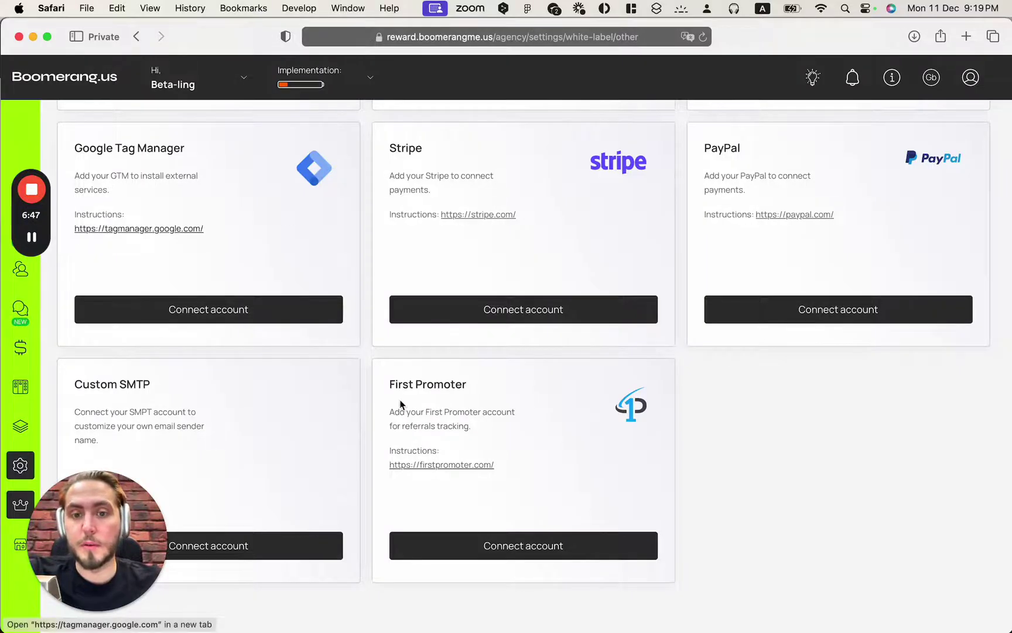
# Review the service cards again and check the SMS, Payments and Email connection overview above them
pyautogui.scroll(5, 387, 395)
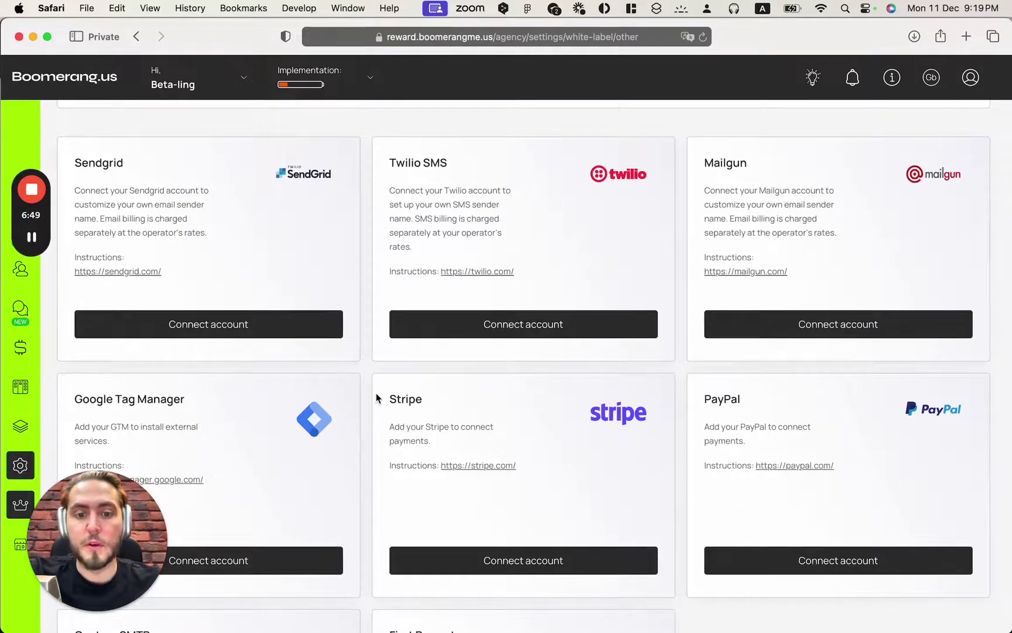
pyautogui.scroll(2, 377, 398)
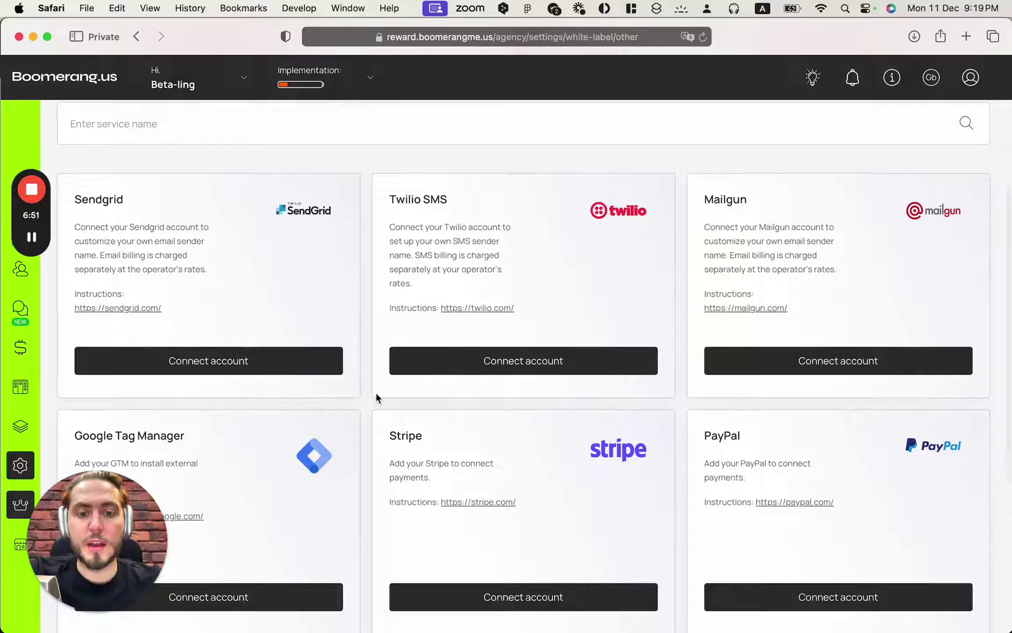
pyautogui.scroll(3, 377, 398)
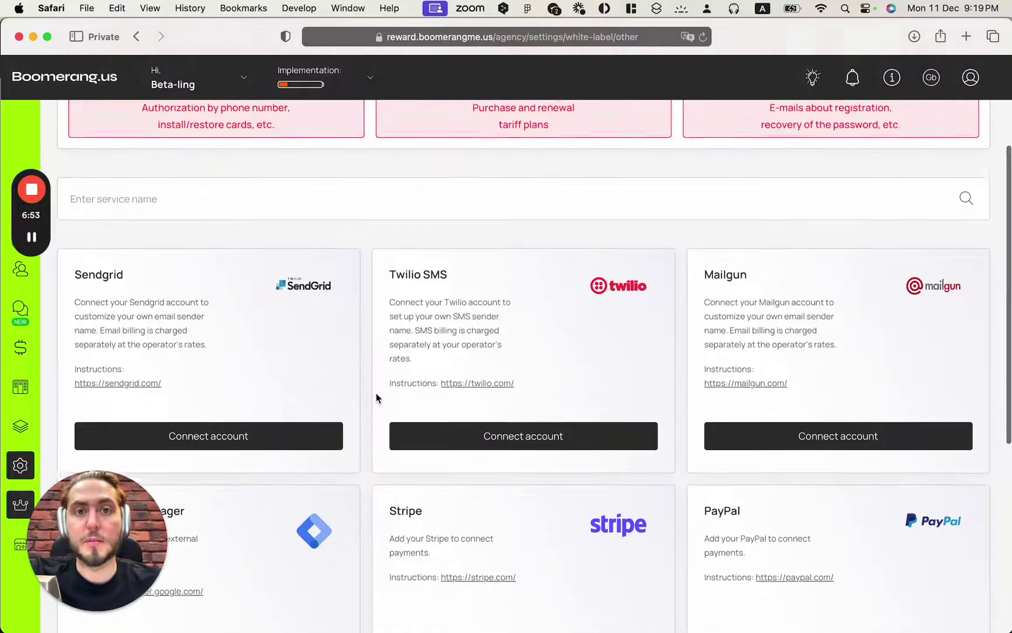
pyautogui.scroll(7, 377, 399)
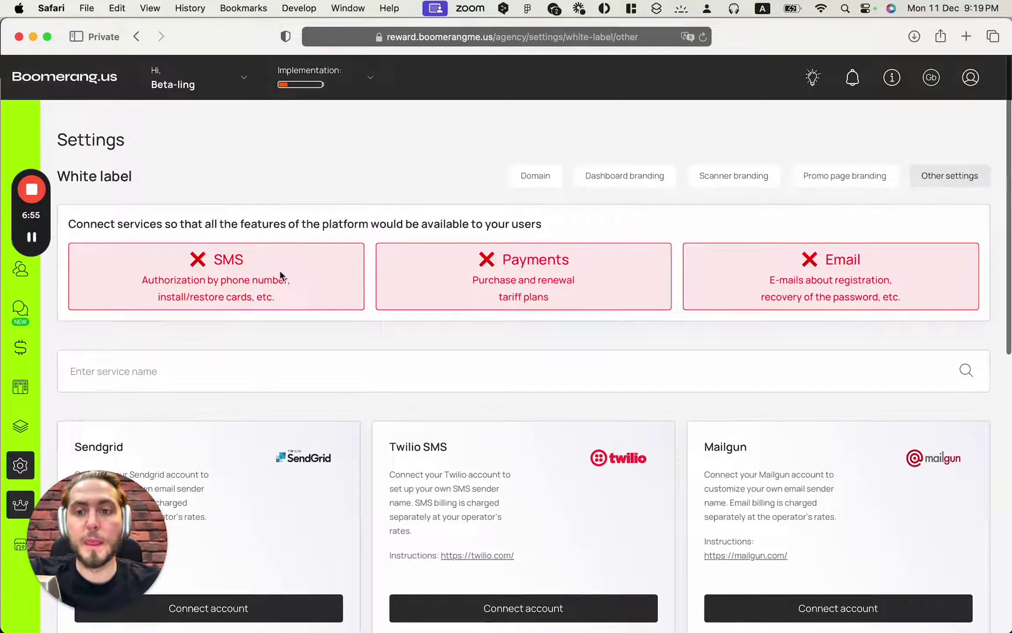